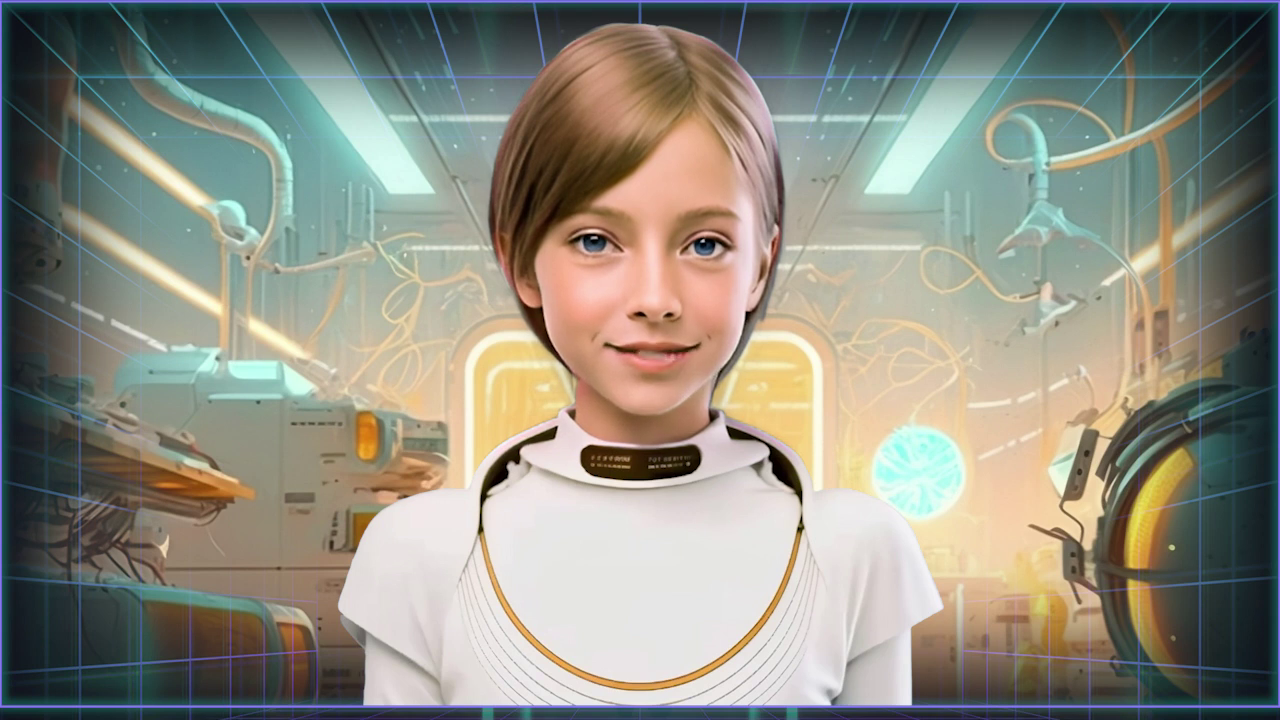
Step: Send GPT-4 the prompt asking for four-slide Frida Kahlo script ideas
{"action": "left_click_drag", "start_coordinate": [1129, 166], "coordinate": [1145, 337]}
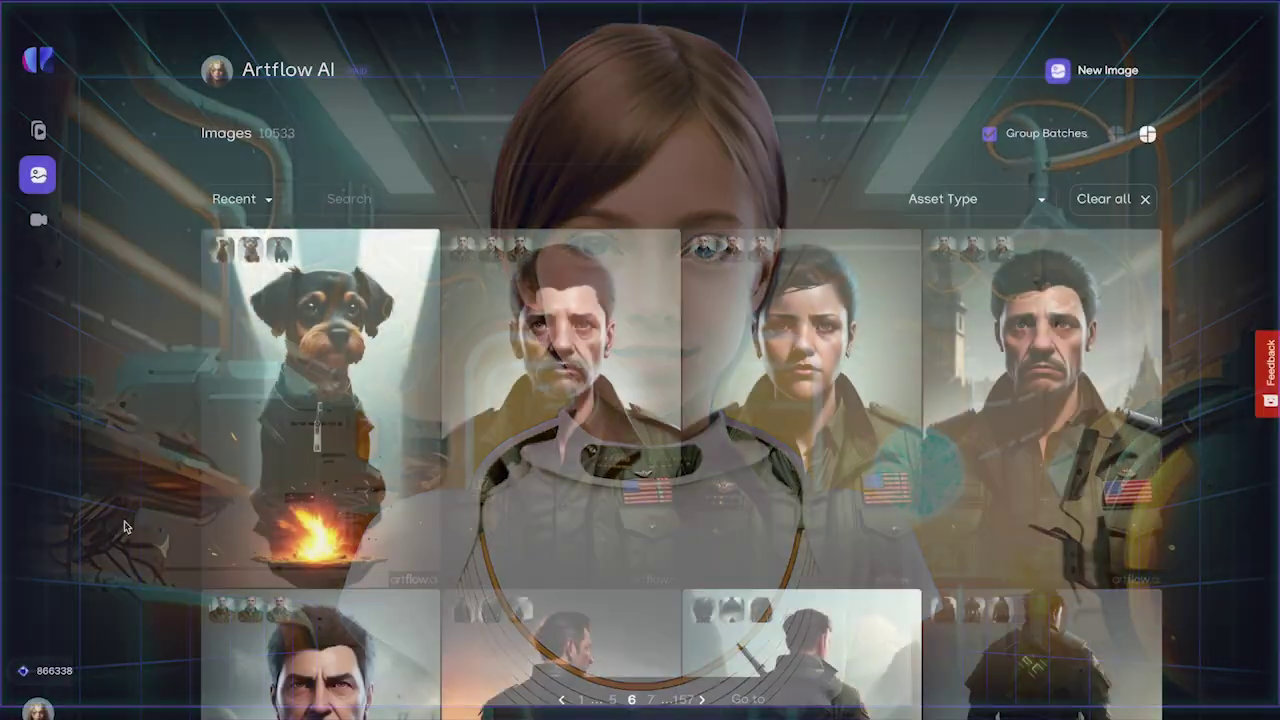
{"action": "scroll", "coordinate": [124, 521], "scroll_direction": "down", "scroll_amount": 15}
{"action": "scroll", "coordinate": [124, 527], "scroll_direction": "down", "scroll_amount": 20}
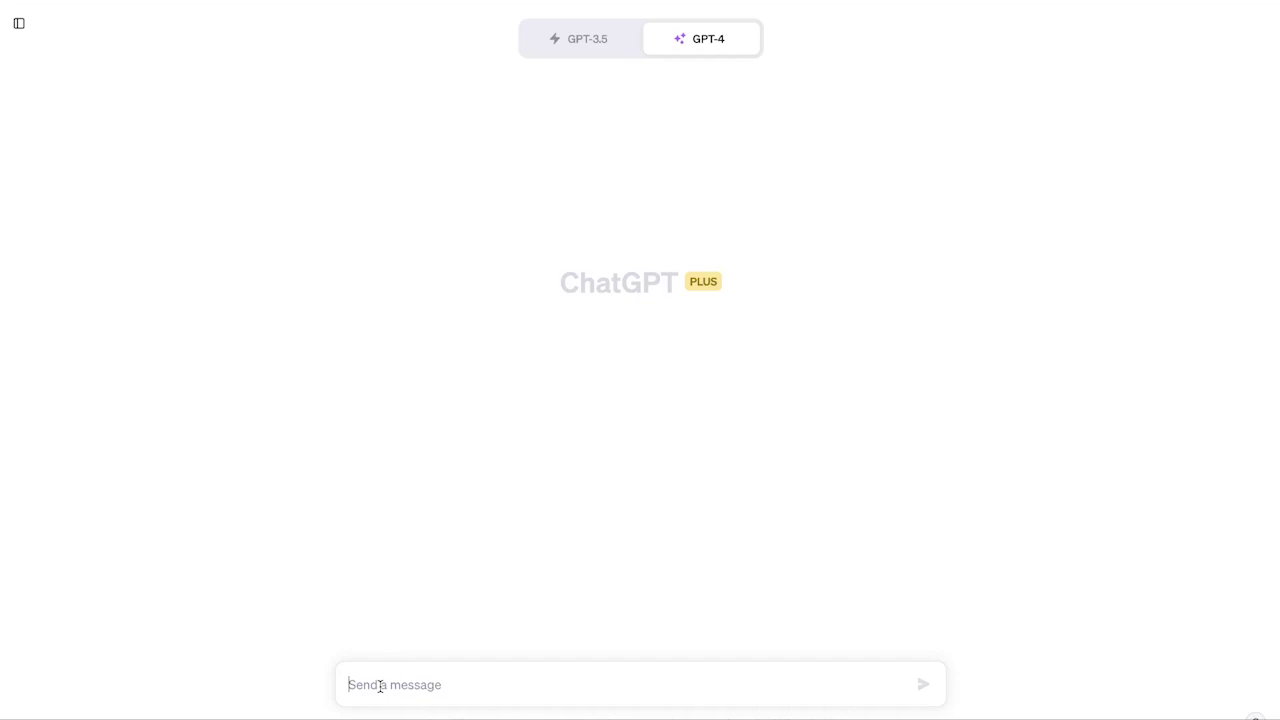
{"action": "type", "text": "Help me write the voiceover for an educational video about Frida Kahlo in which Frida speaks about herself in 4 slides. First, she introduces herself, then she speaks about two paintings, and she summarises with a famous quotation. Use no more than 40 words for each slide.  Give me 3 different ideas."}
{"action": "key", "text": "Return"}
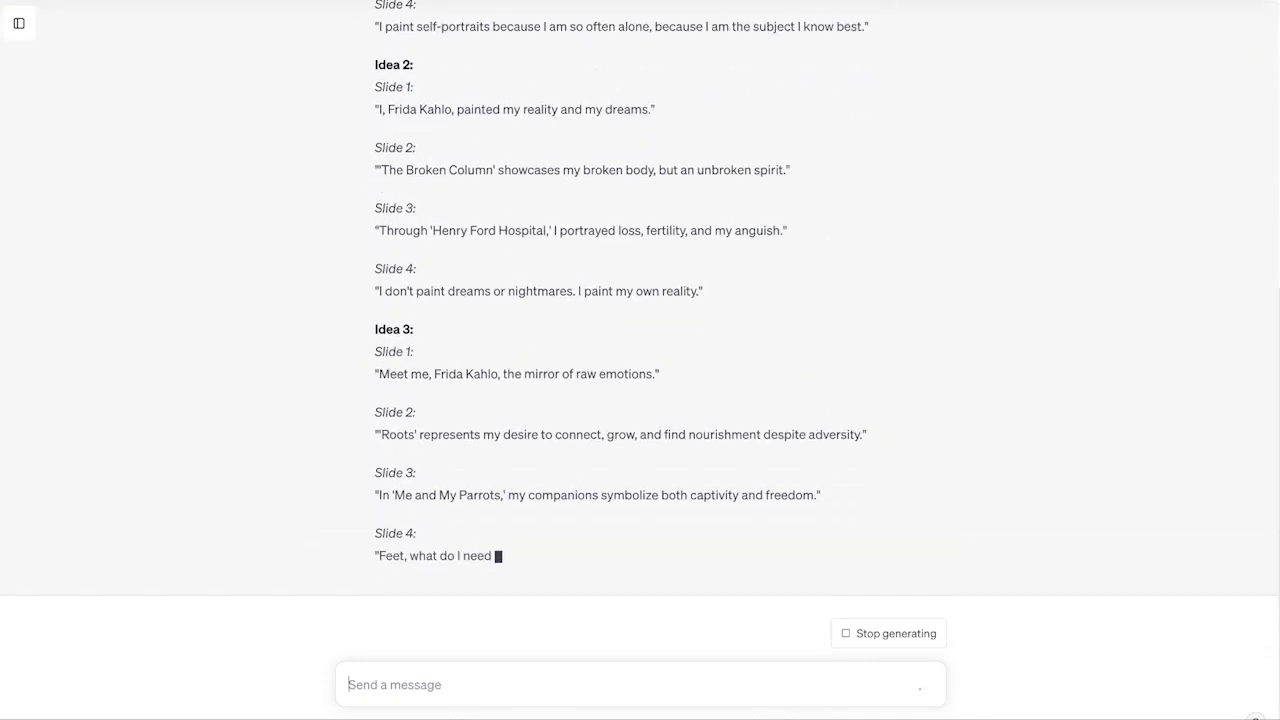
Step: Copy Idea 1's four slide lines from the reply
{"action": "scroll", "coordinate": [391, 548], "scroll_direction": "up", "scroll_amount": 4}
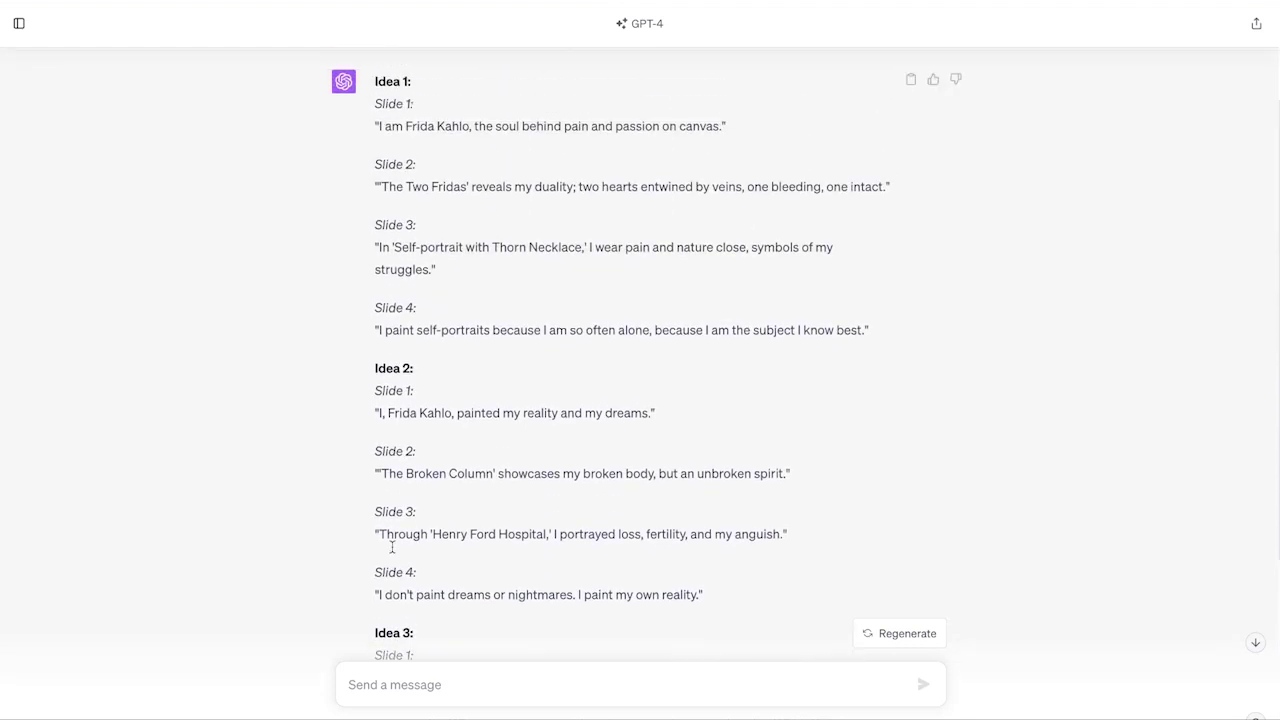
{"action": "left_click_drag", "start_coordinate": [373, 141], "coordinate": [891, 383]}
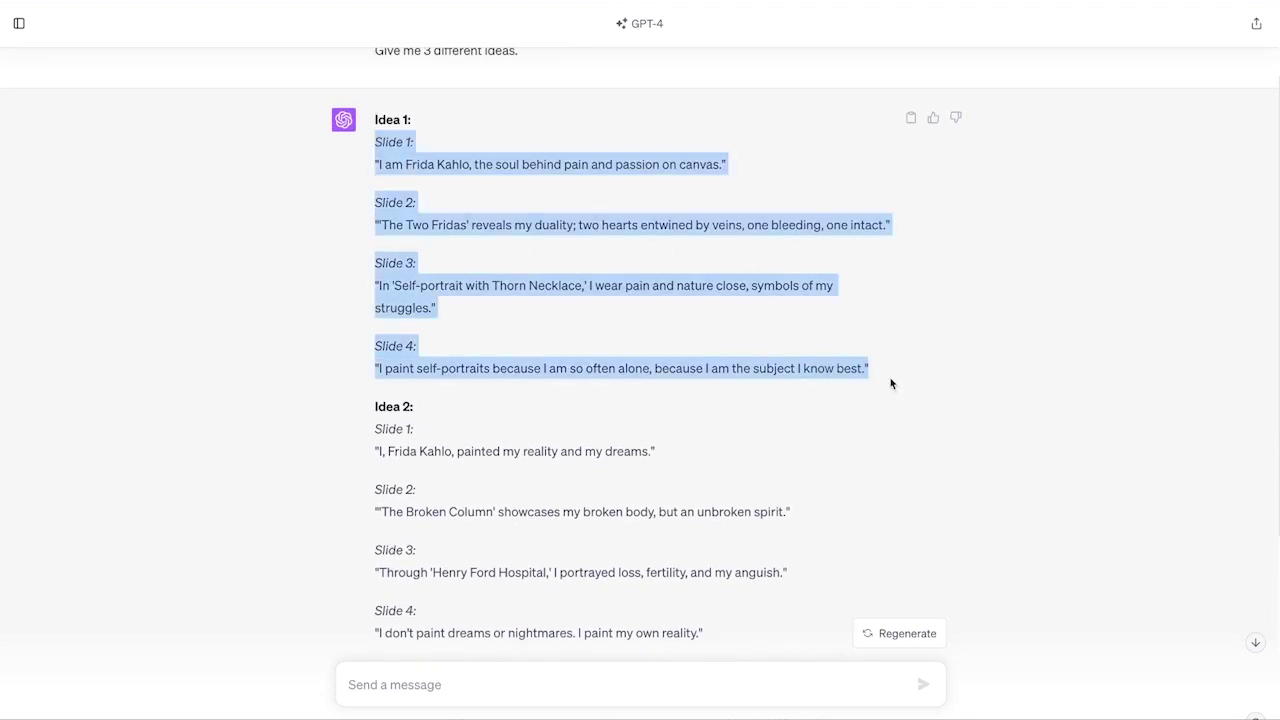
{"action": "key", "text": "ctrl+c"}
{"action": "key", "text": "alt+Tab"}
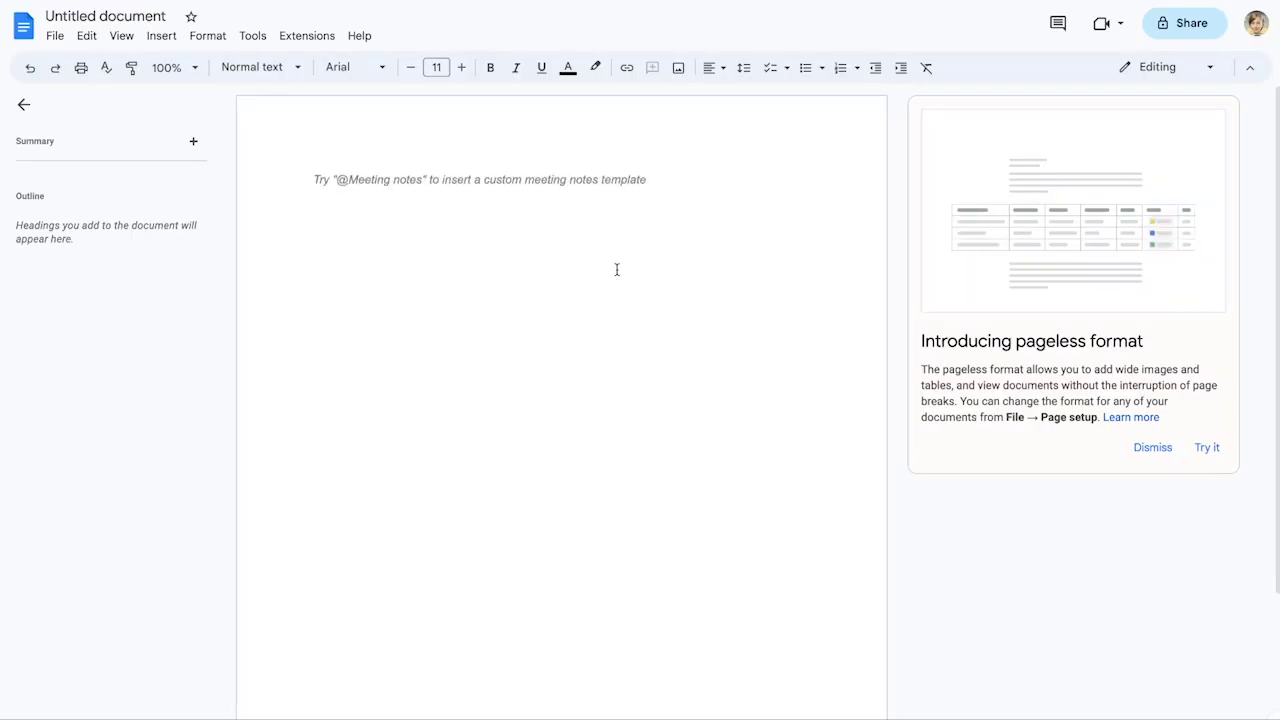
Step: Paste Idea 1's four Frida Kahlo slide lines into the blank Google Doc
{"action": "key", "text": "ctrl+v"}
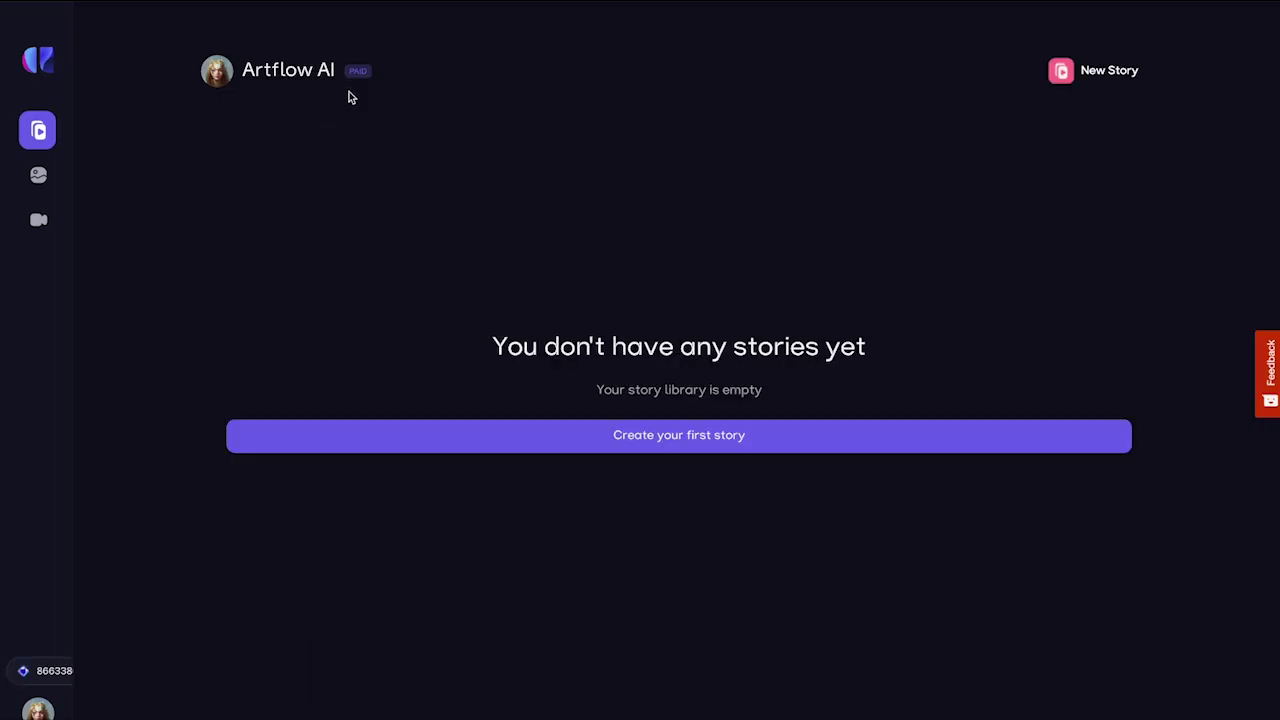
Step: Start a new Portrait-type image with the prompt 'A portrait of Frida Kahlo'
{"action": "left_click", "coordinate": [37, 184]}
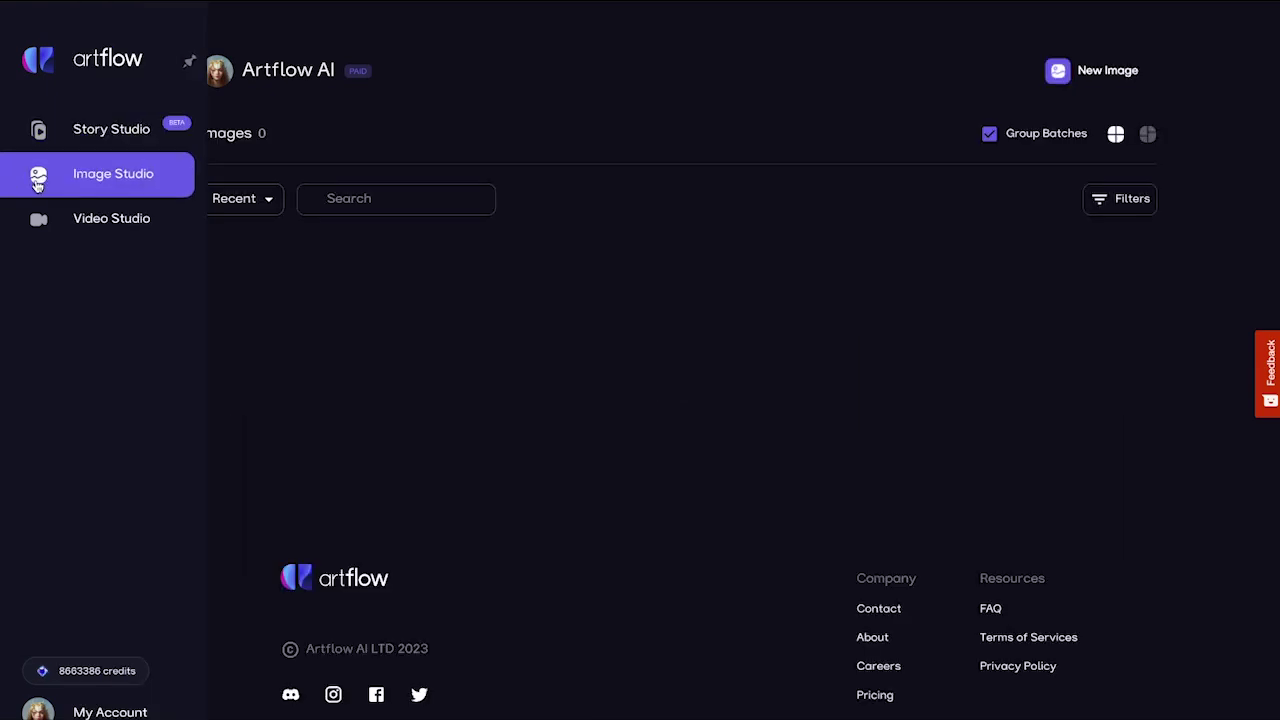
{"action": "left_click", "coordinate": [1066, 72]}
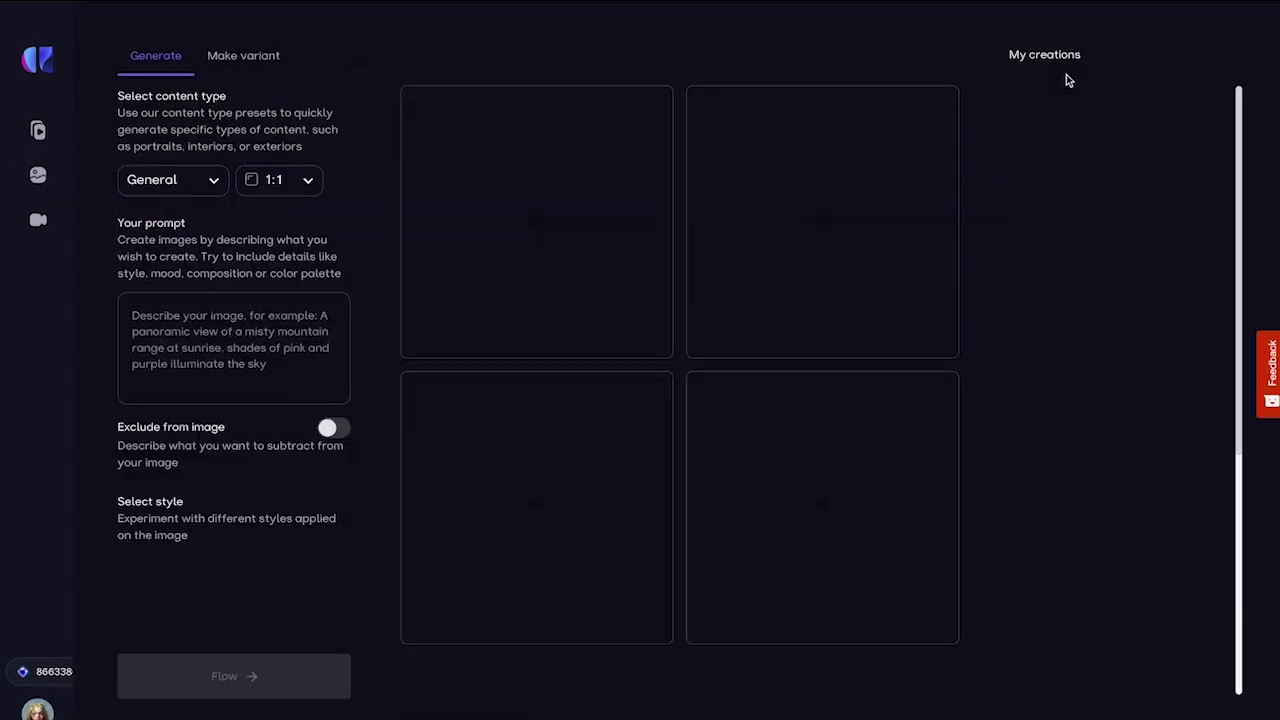
{"action": "left_click", "coordinate": [173, 181]}
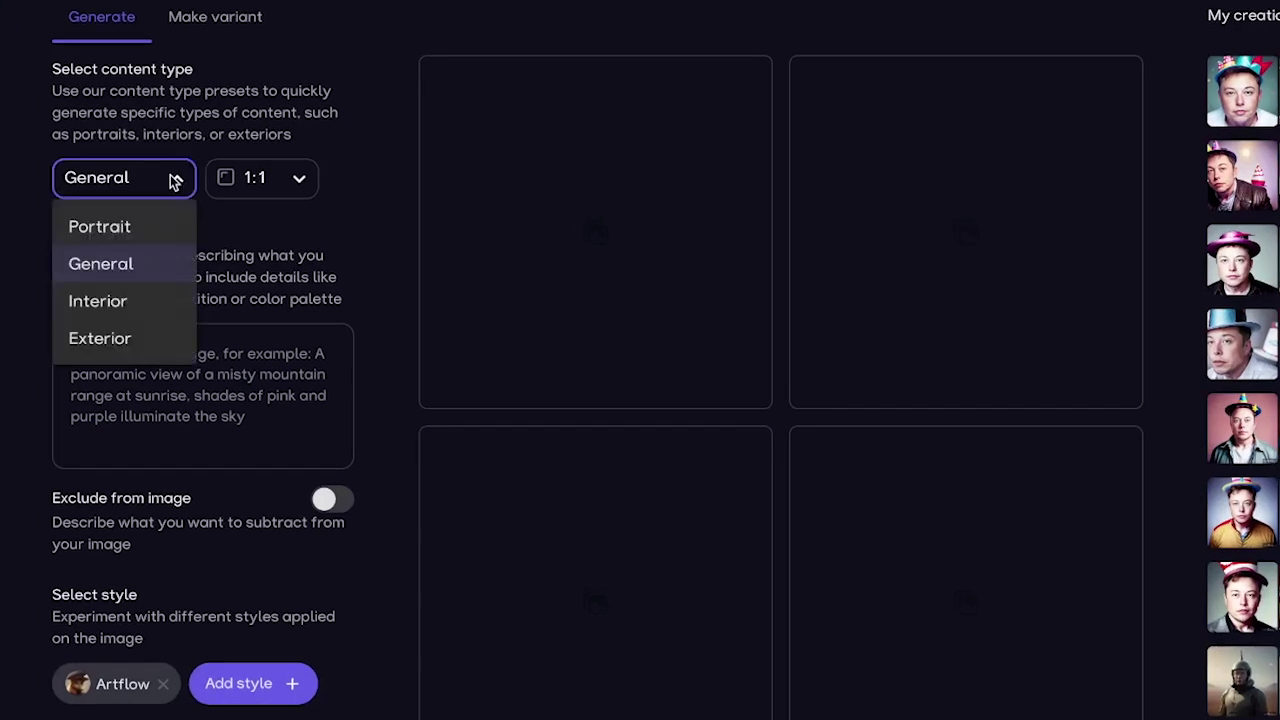
{"action": "left_click", "coordinate": [140, 224]}
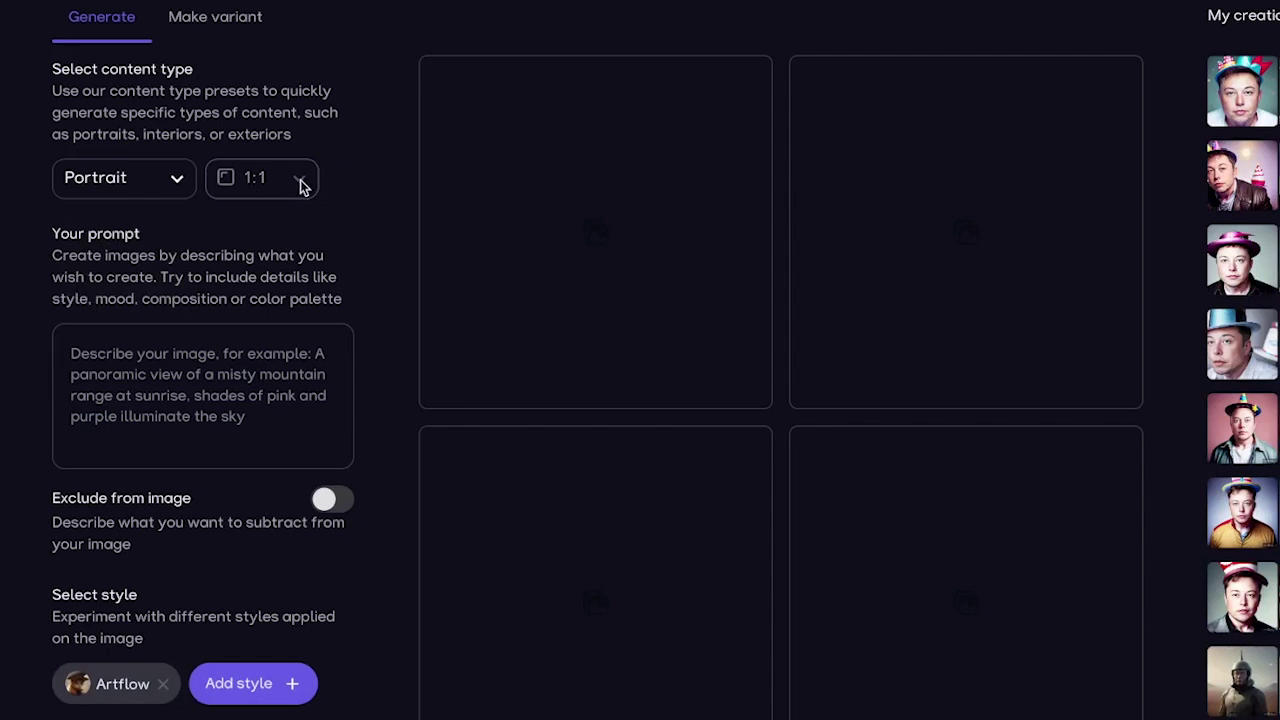
{"action": "left_click", "coordinate": [141, 360]}
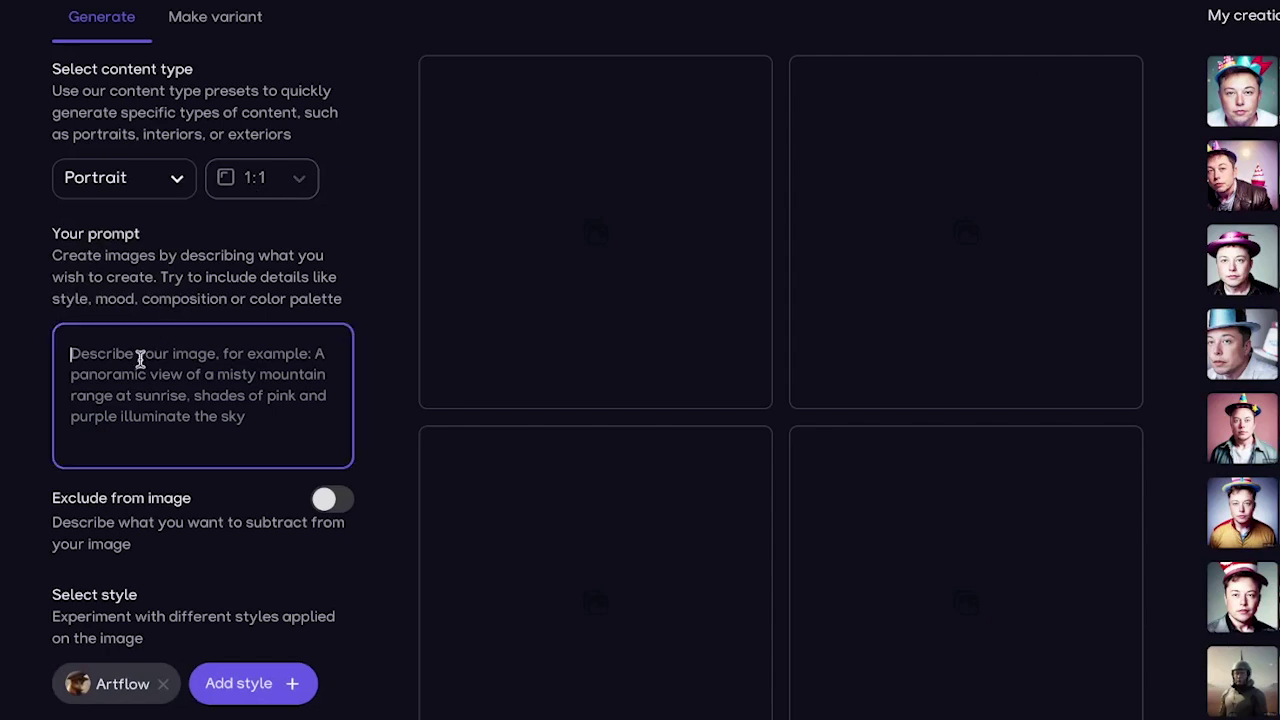
{"action": "key", "text": "ctrl+v"}
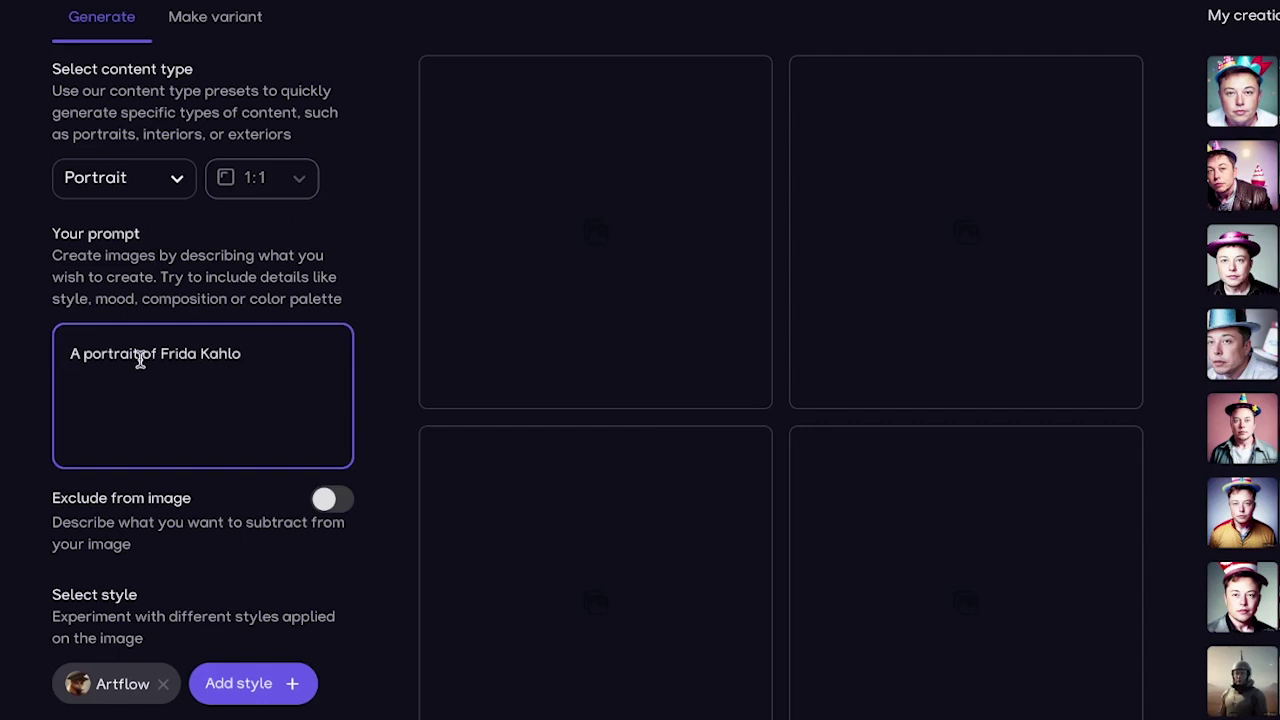
Step: Use only the Oil painting style, dropping Artflow, and generate the four portraits
{"action": "left_click", "coordinate": [243, 684]}
{"action": "scroll", "coordinate": [434, 540], "scroll_direction": "down", "scroll_amount": 5}
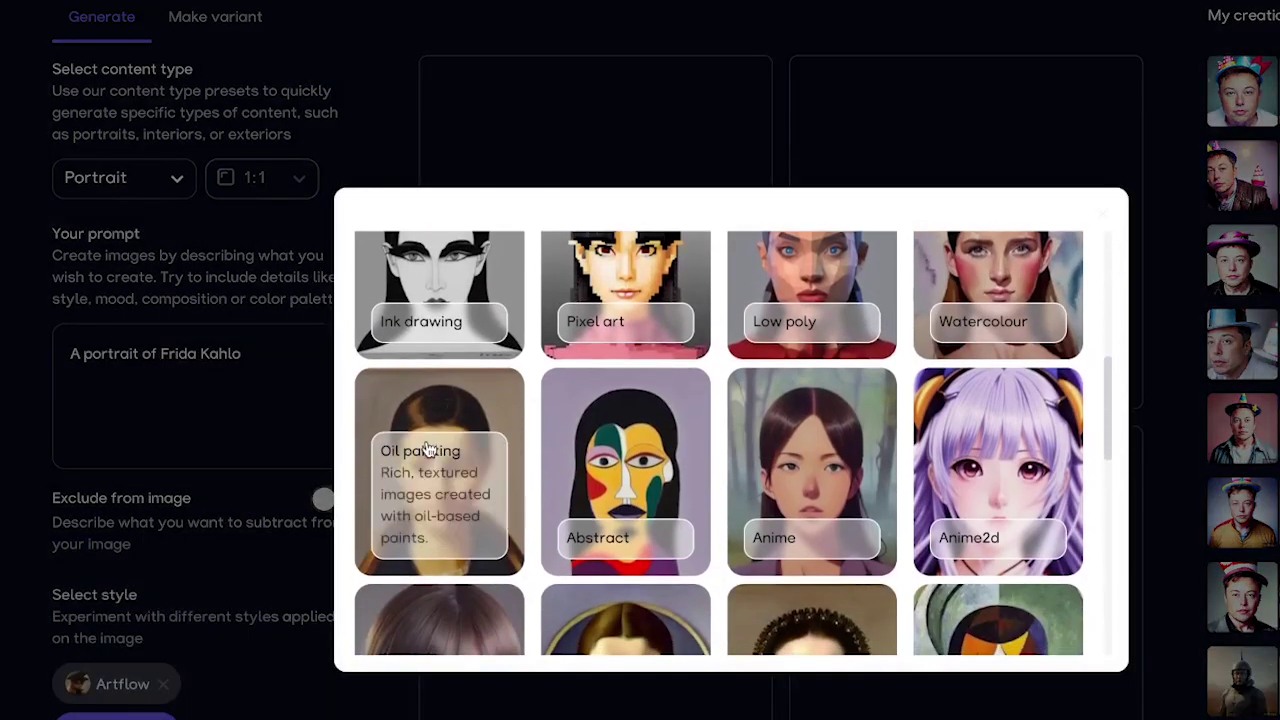
{"action": "left_click", "coordinate": [429, 408]}
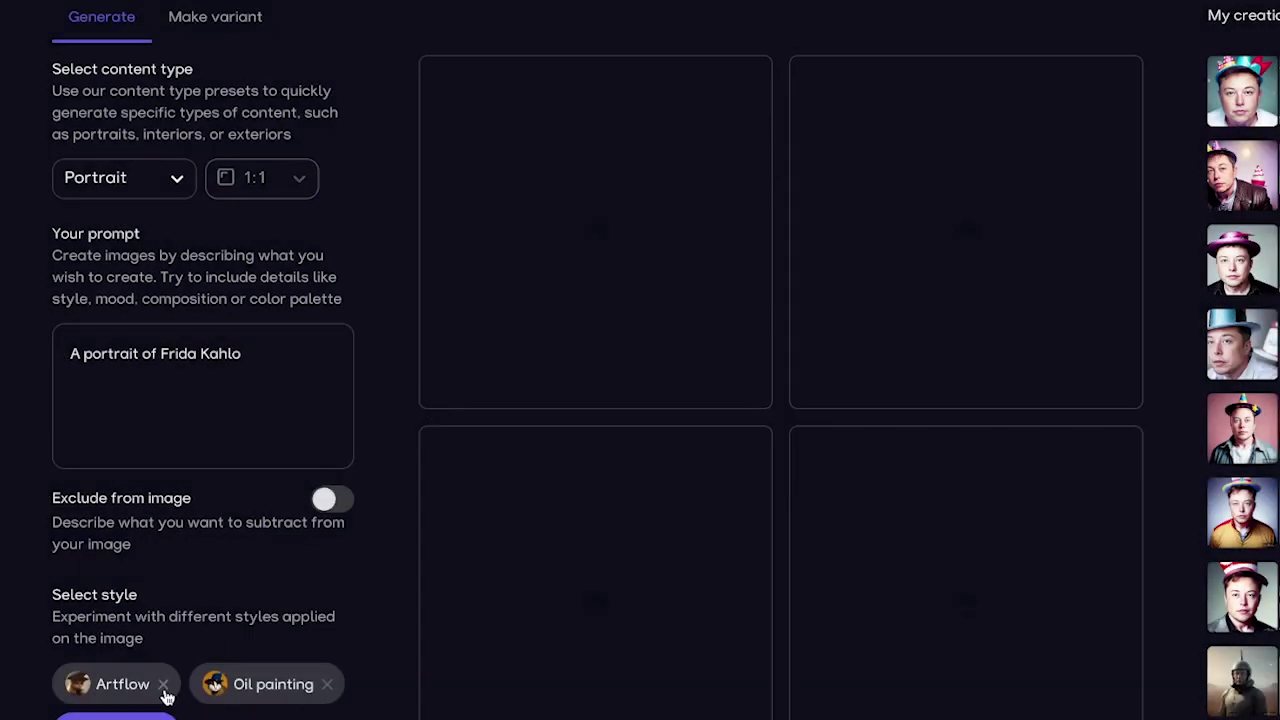
{"action": "left_click", "coordinate": [162, 684]}
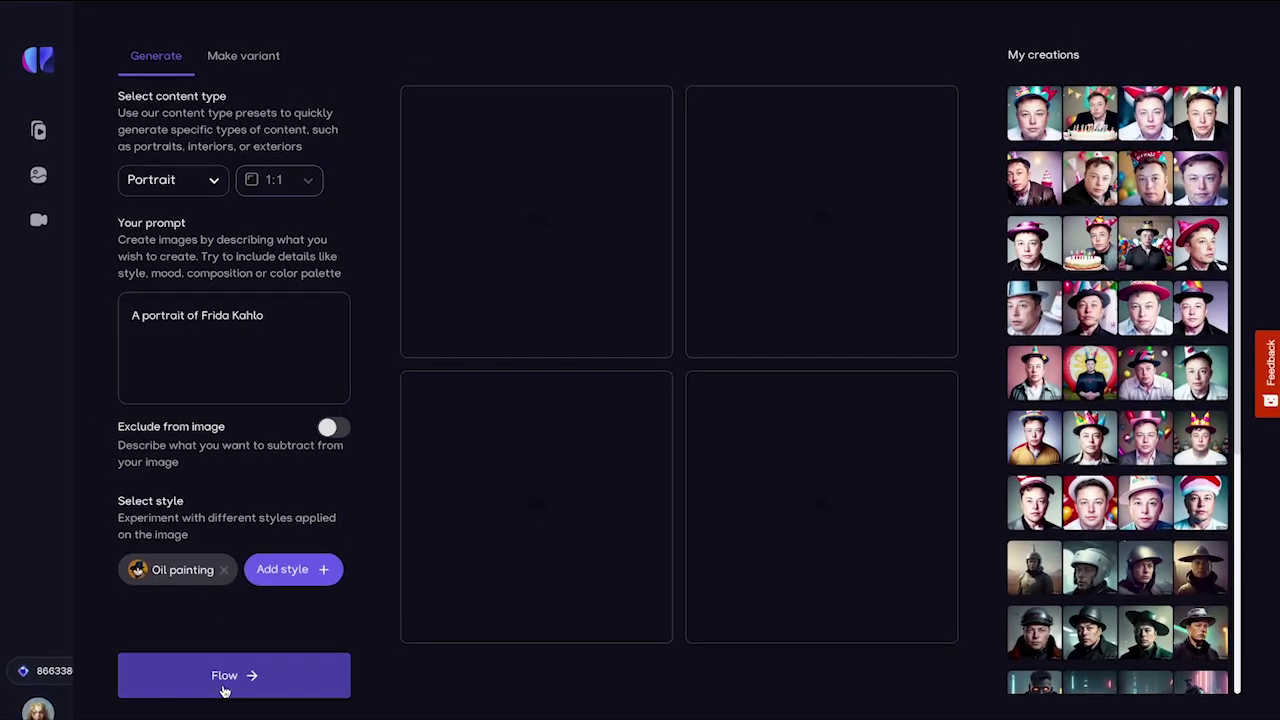
{"action": "left_click", "coordinate": [224, 676]}
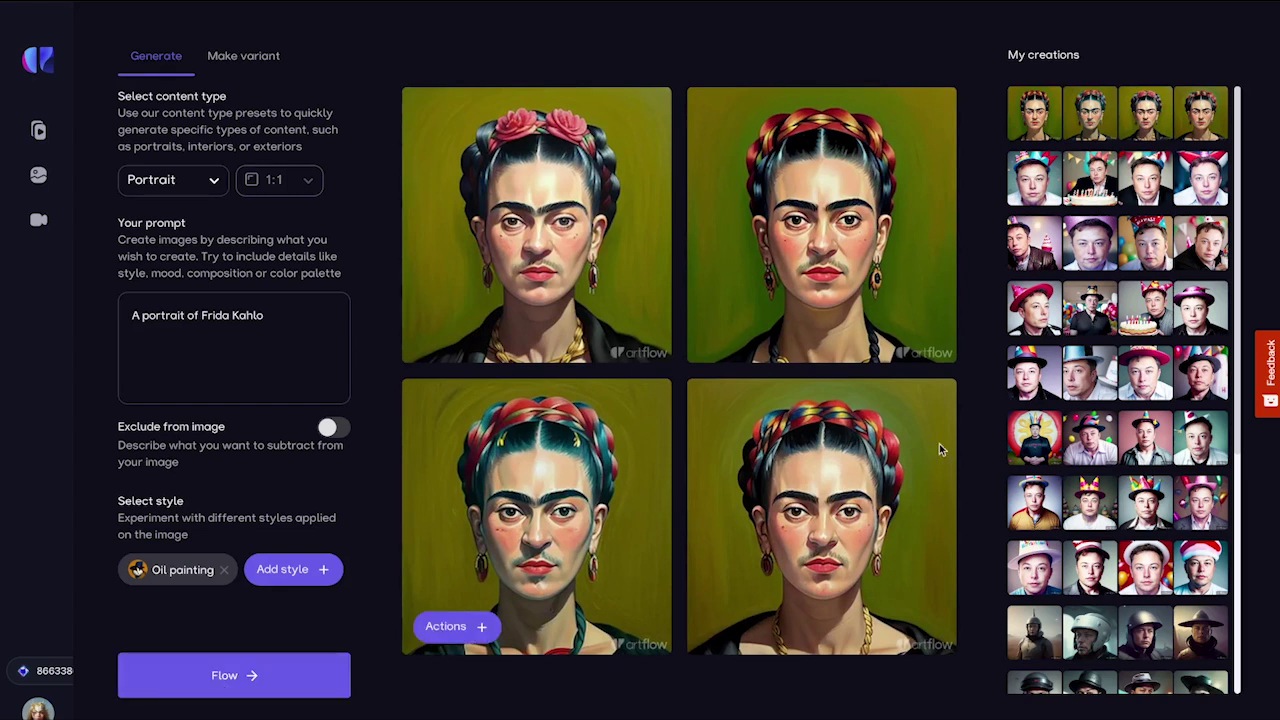
Step: Start a new video project in the video studio
{"action": "mouse_move", "coordinate": [44, 215]}
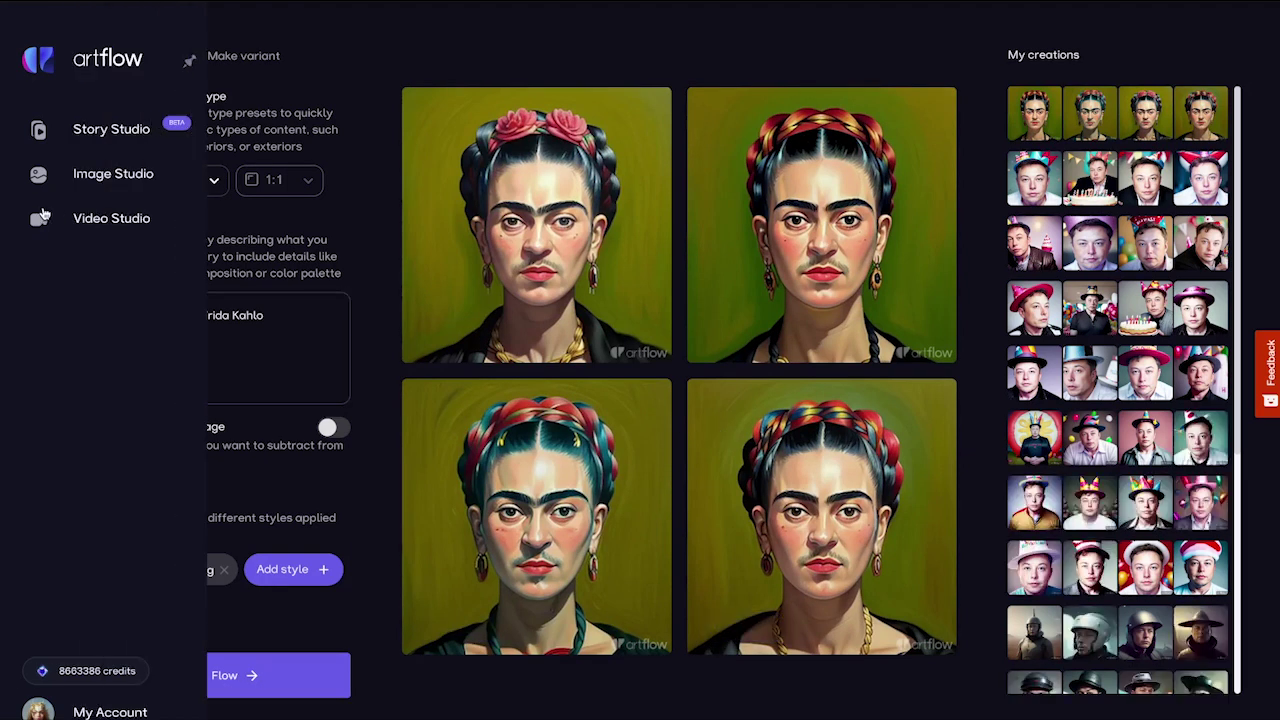
{"action": "left_click", "coordinate": [92, 222]}
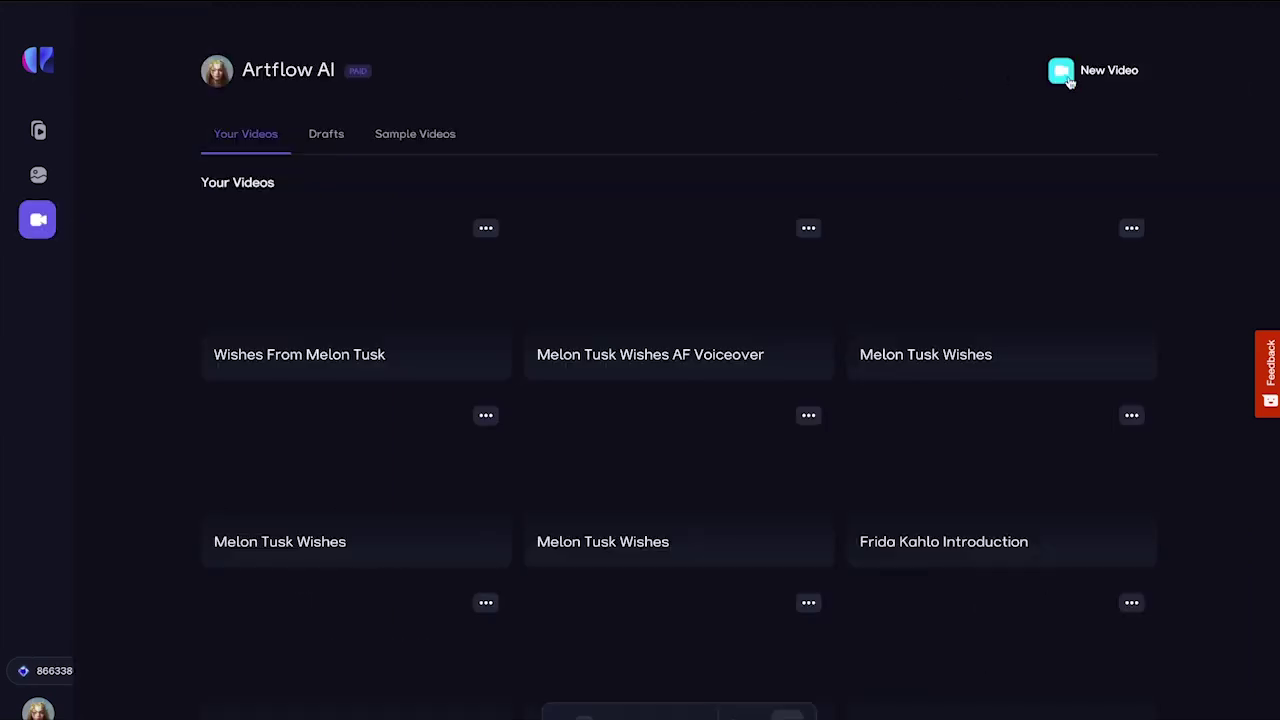
{"action": "left_click", "coordinate": [1078, 78]}
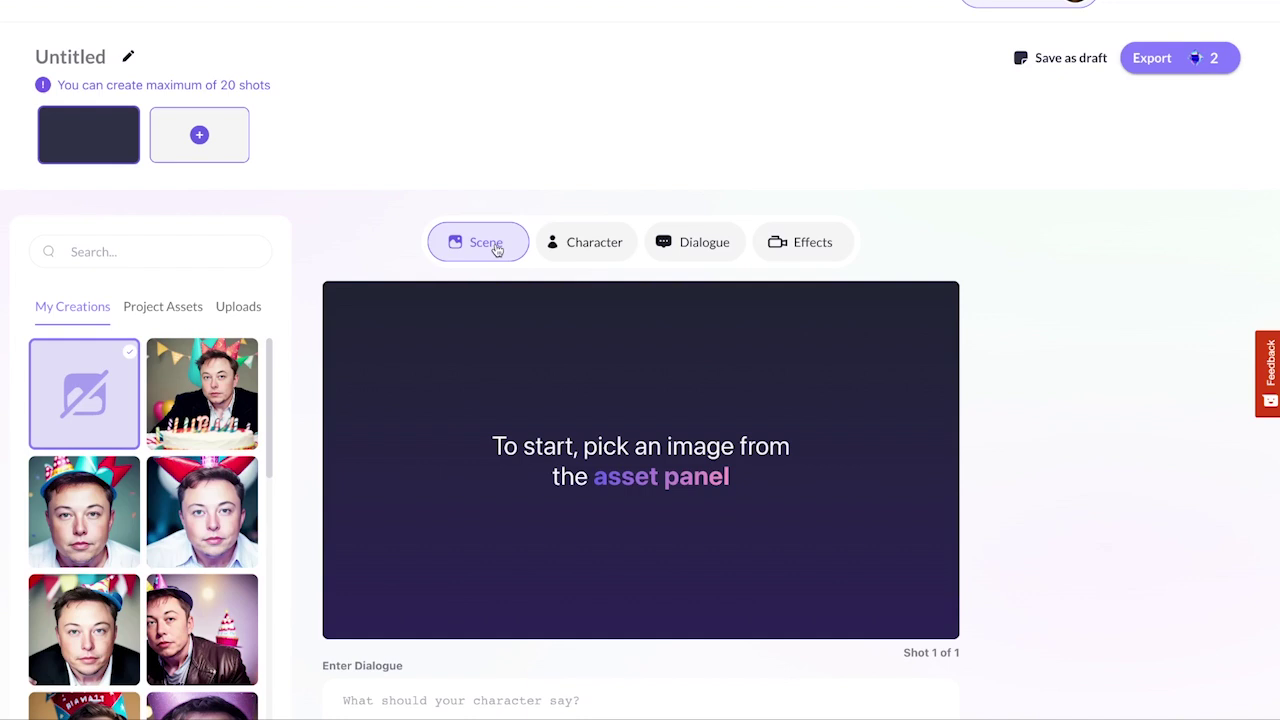
Step: Upload Frida_HQ.jpeg as shot 1's scene and zoom it to about 116%
{"action": "left_click", "coordinate": [240, 310]}
{"action": "left_click", "coordinate": [239, 369]}
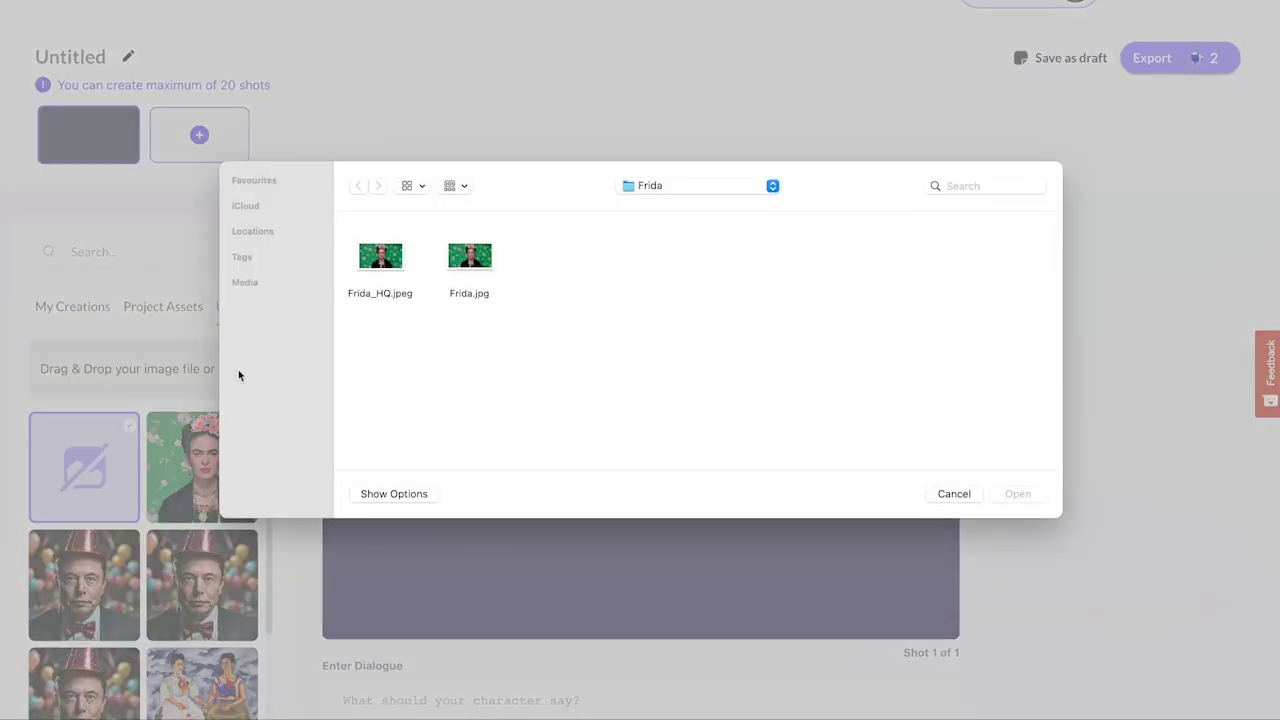
{"action": "left_click", "coordinate": [380, 260]}
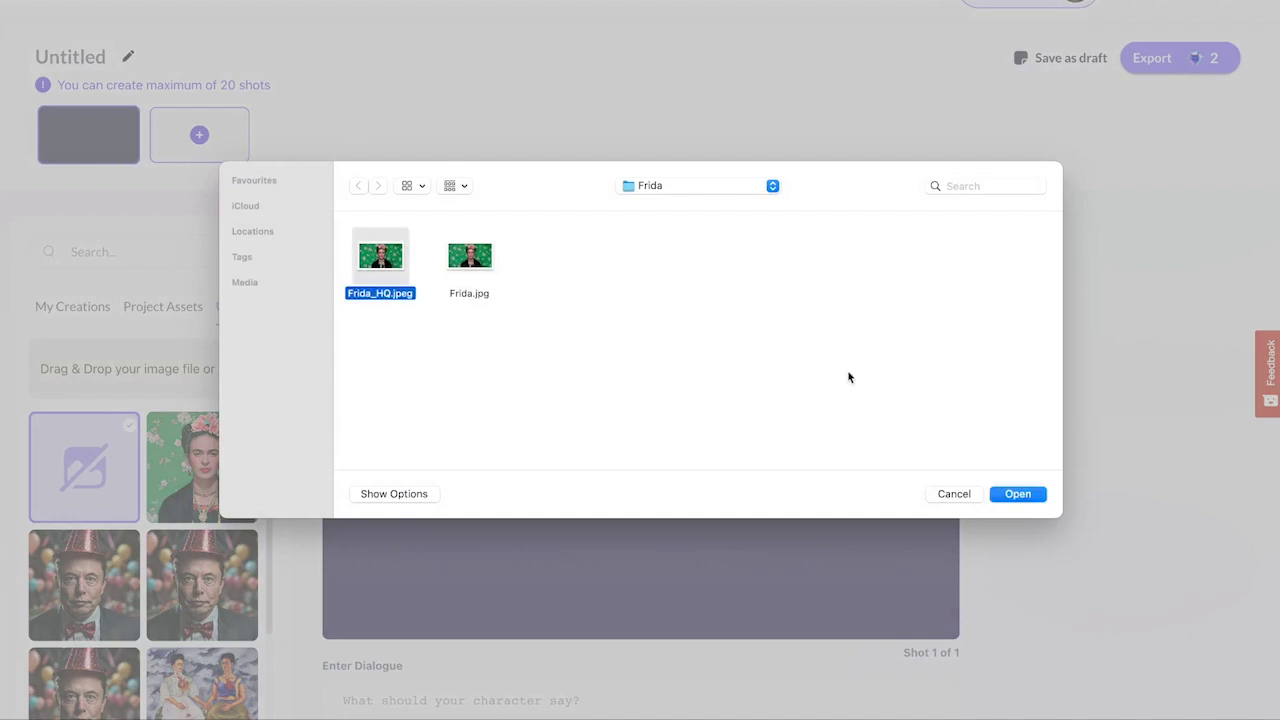
{"action": "left_click", "coordinate": [1016, 494]}
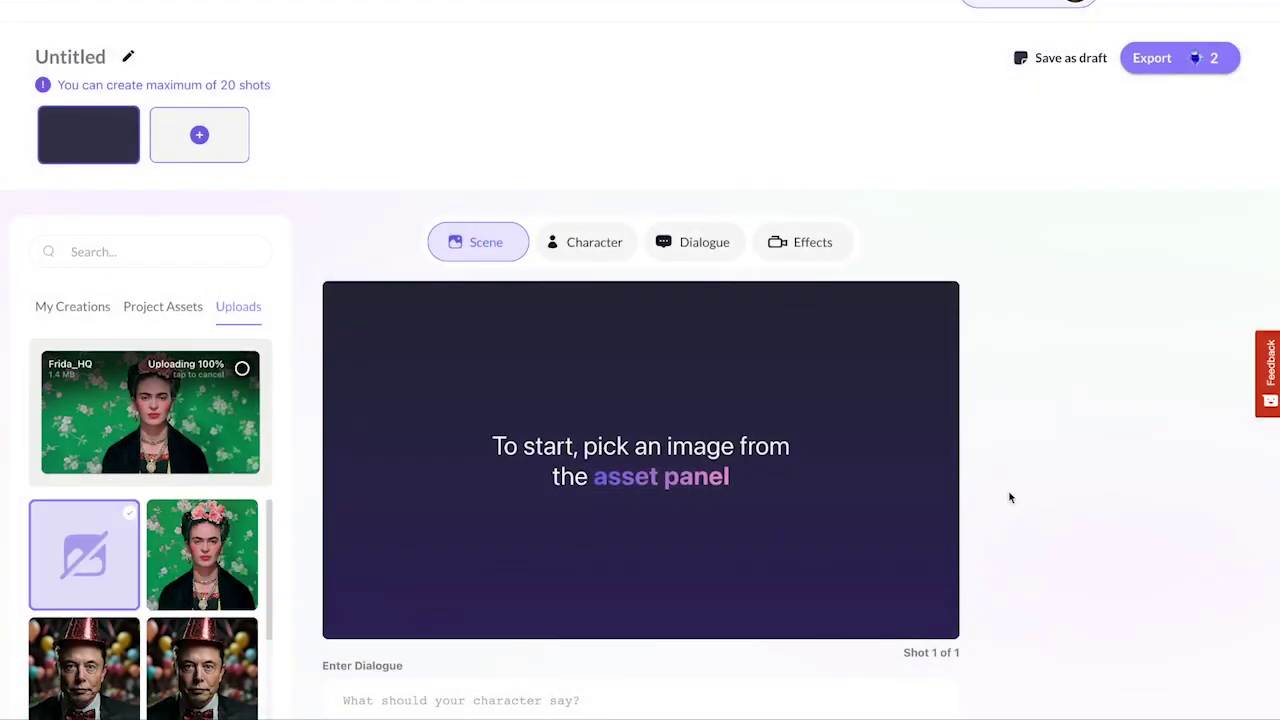
{"action": "left_click_drag", "start_coordinate": [585, 596], "coordinate": [527, 596]}
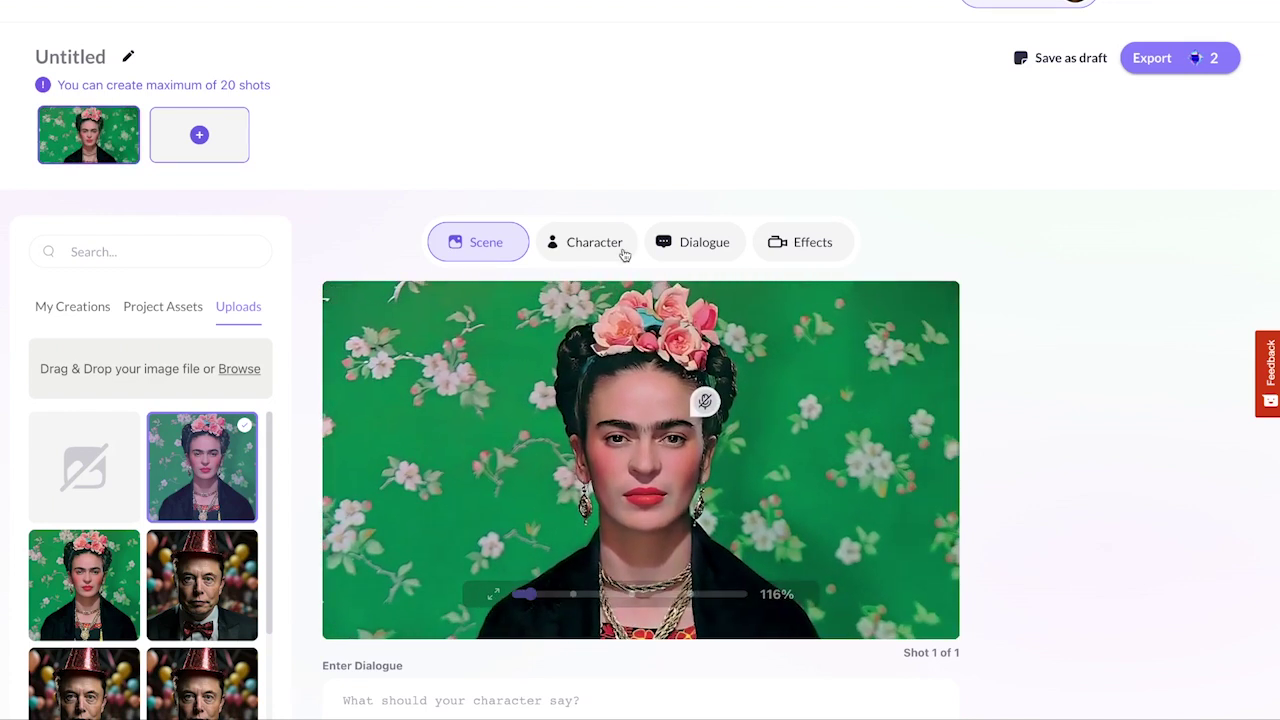
Step: Make Frida's face the speaker and paste the Slide 1 'painter from Mexico' quote as dialogue
{"action": "left_click", "coordinate": [687, 245]}
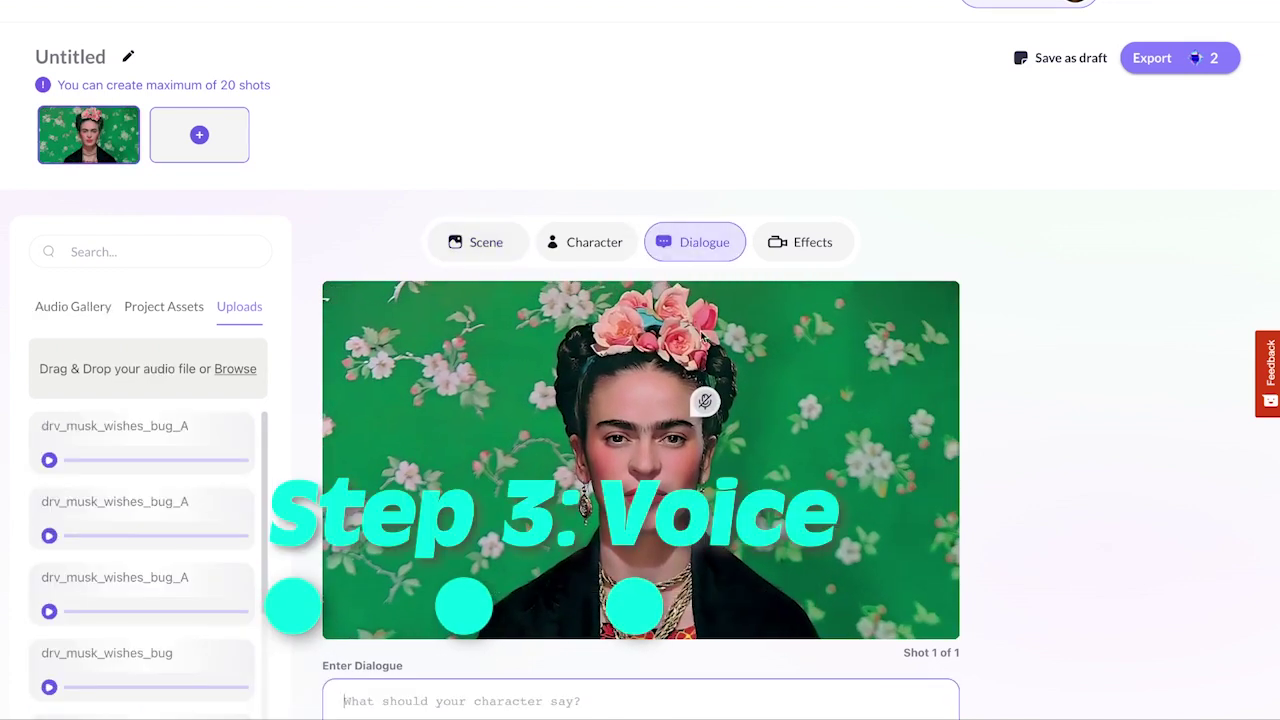
{"action": "left_click", "coordinate": [707, 402]}
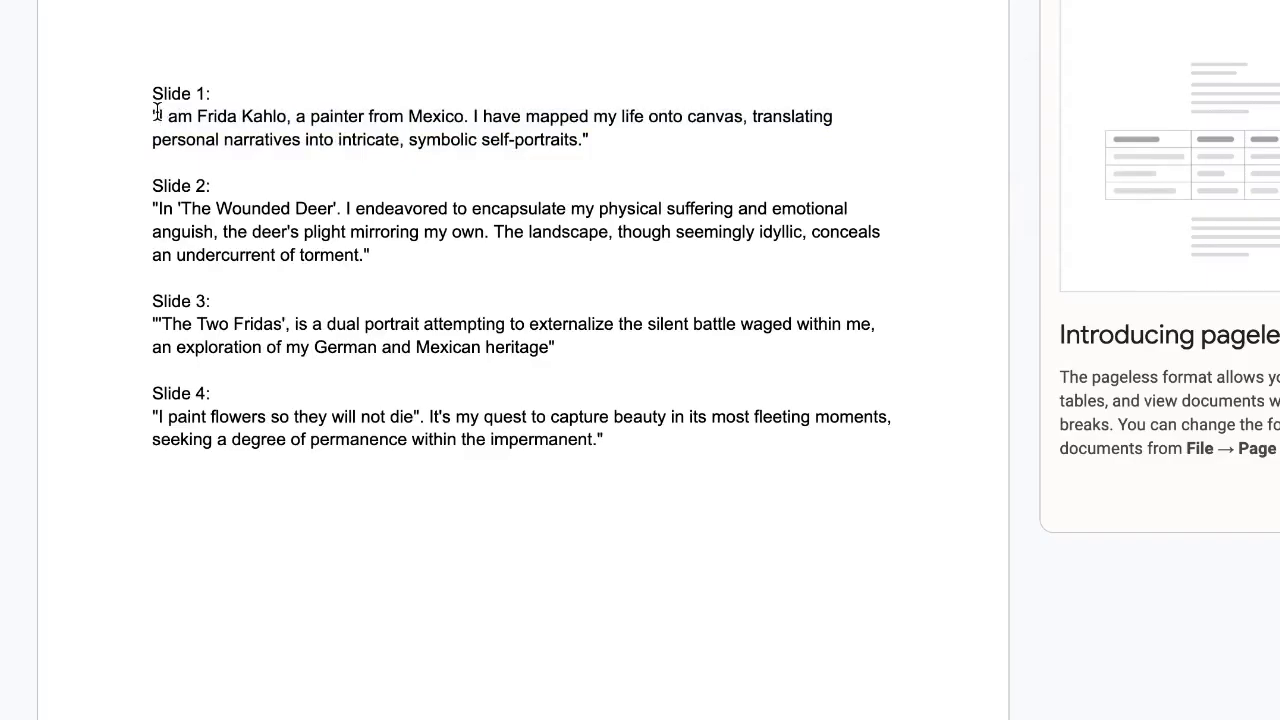
{"action": "left_click_drag", "start_coordinate": [158, 116], "coordinate": [586, 138]}
{"action": "key", "text": "ctrl+c"}
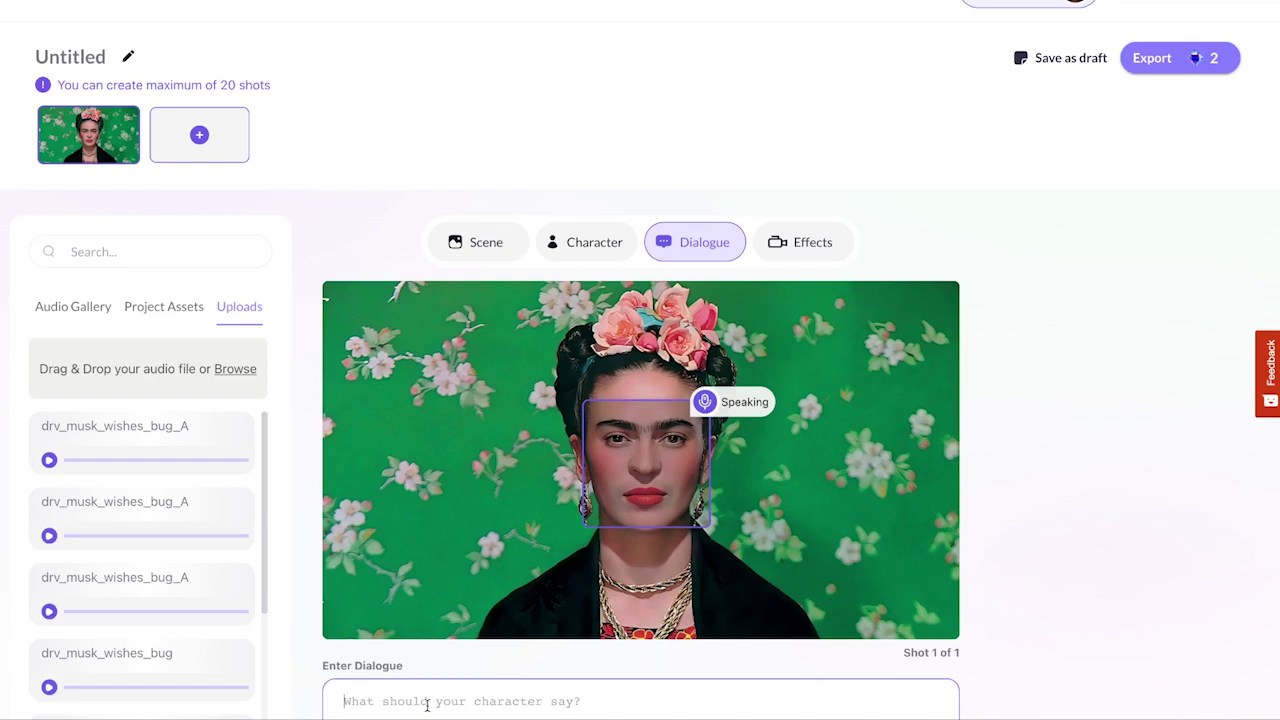
{"action": "left_click", "coordinate": [427, 705]}
{"action": "key", "text": "ctrl+v"}
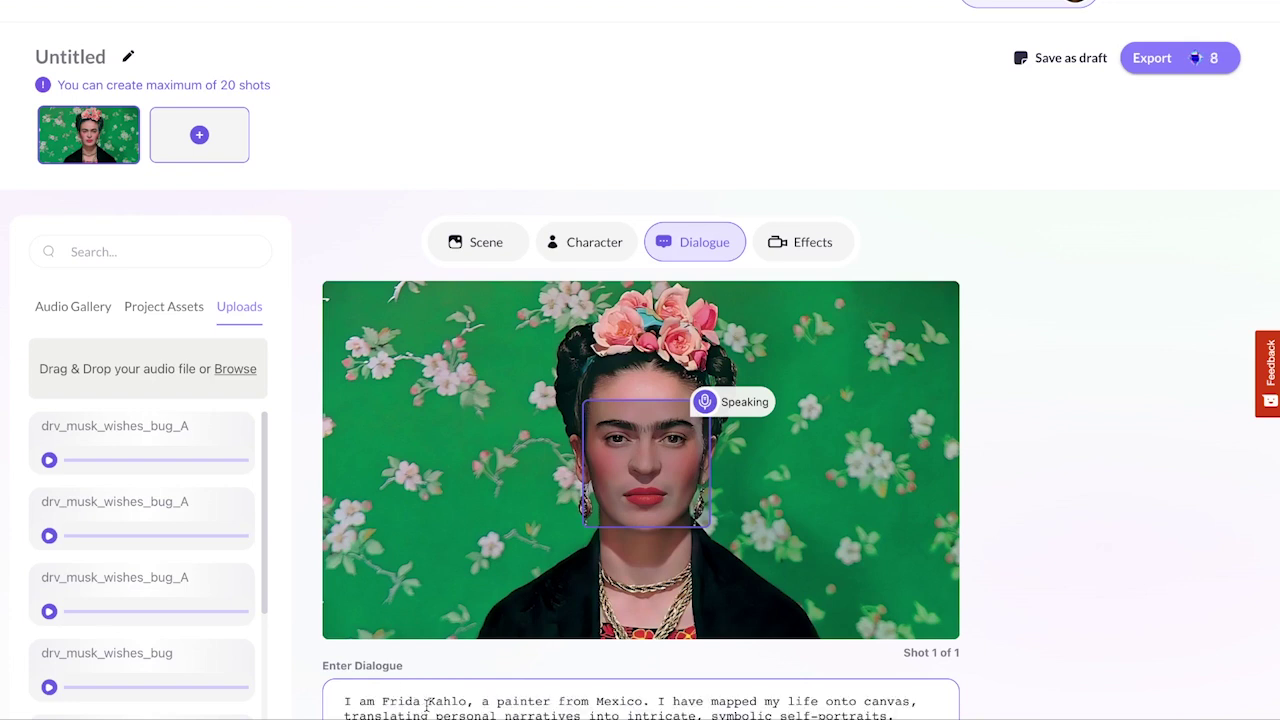
Step: Filter the Audio Gallery voices to Feminine and Lead
{"action": "left_click", "coordinate": [73, 307]}
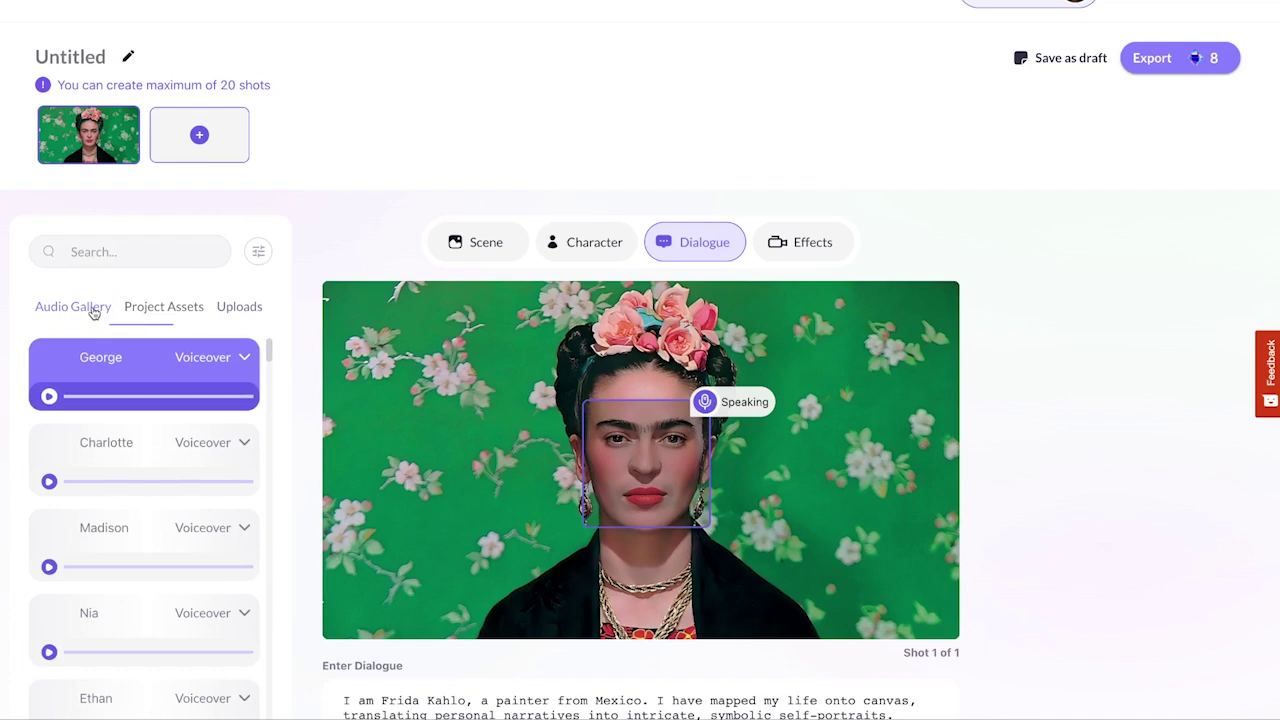
{"action": "left_click", "coordinate": [258, 253]}
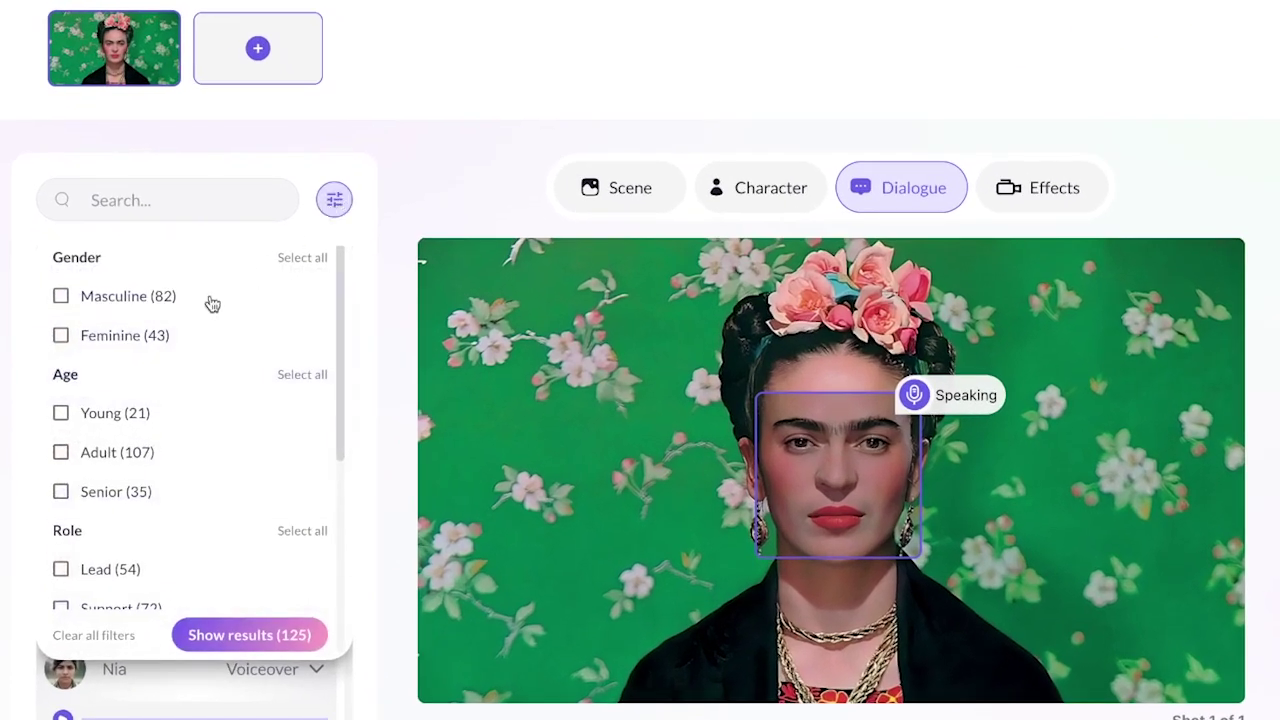
{"action": "left_click", "coordinate": [62, 336]}
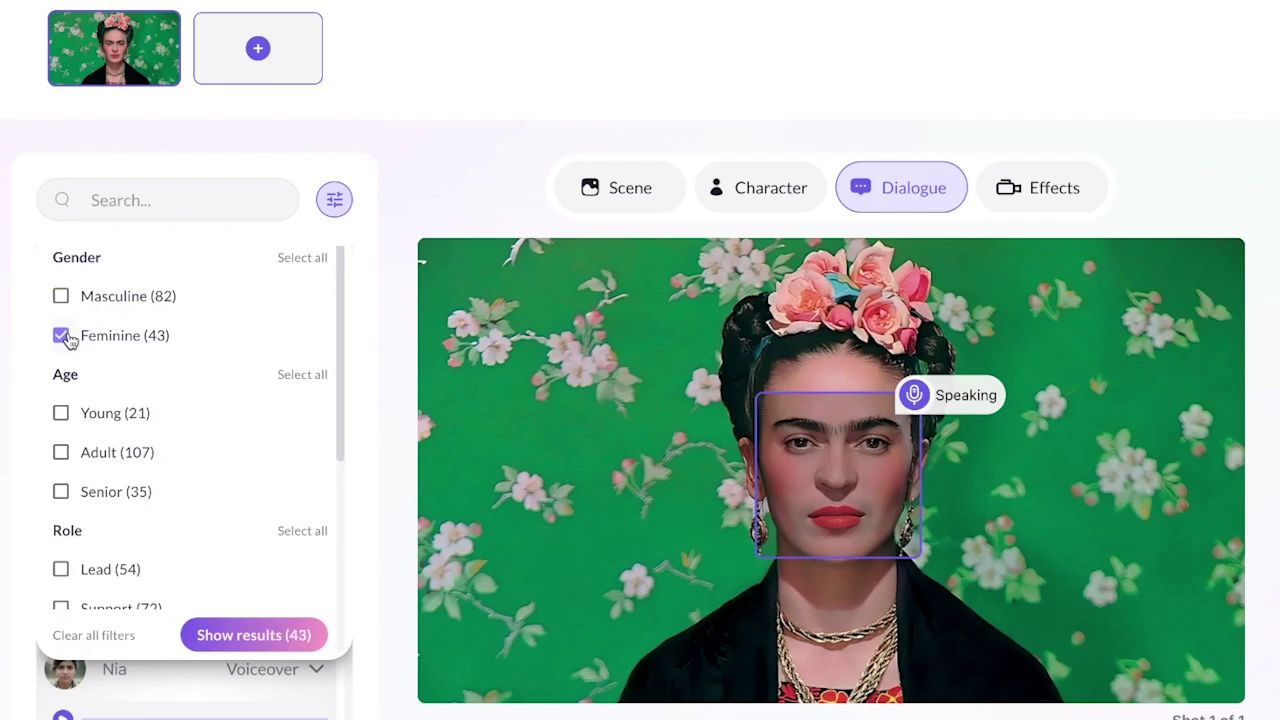
{"action": "scroll", "coordinate": [80, 490], "scroll_direction": "down", "scroll_amount": 2}
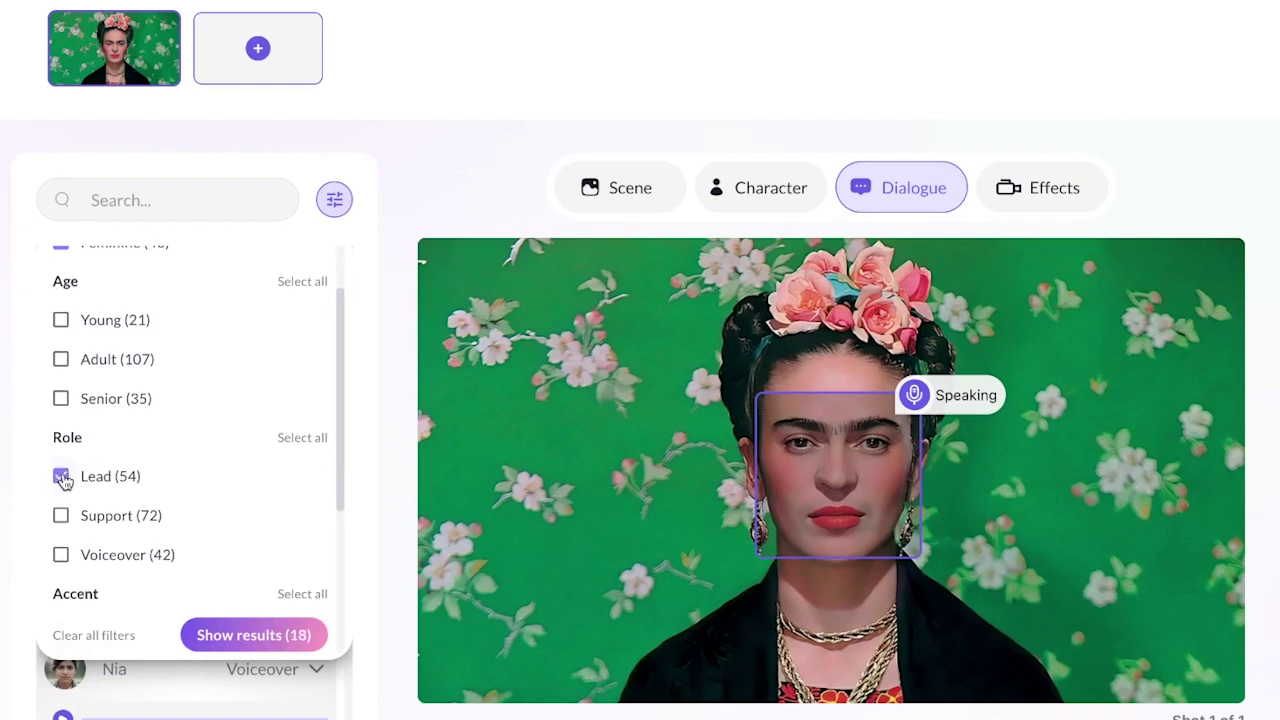
{"action": "scroll", "coordinate": [143, 565], "scroll_direction": "down", "scroll_amount": 2}
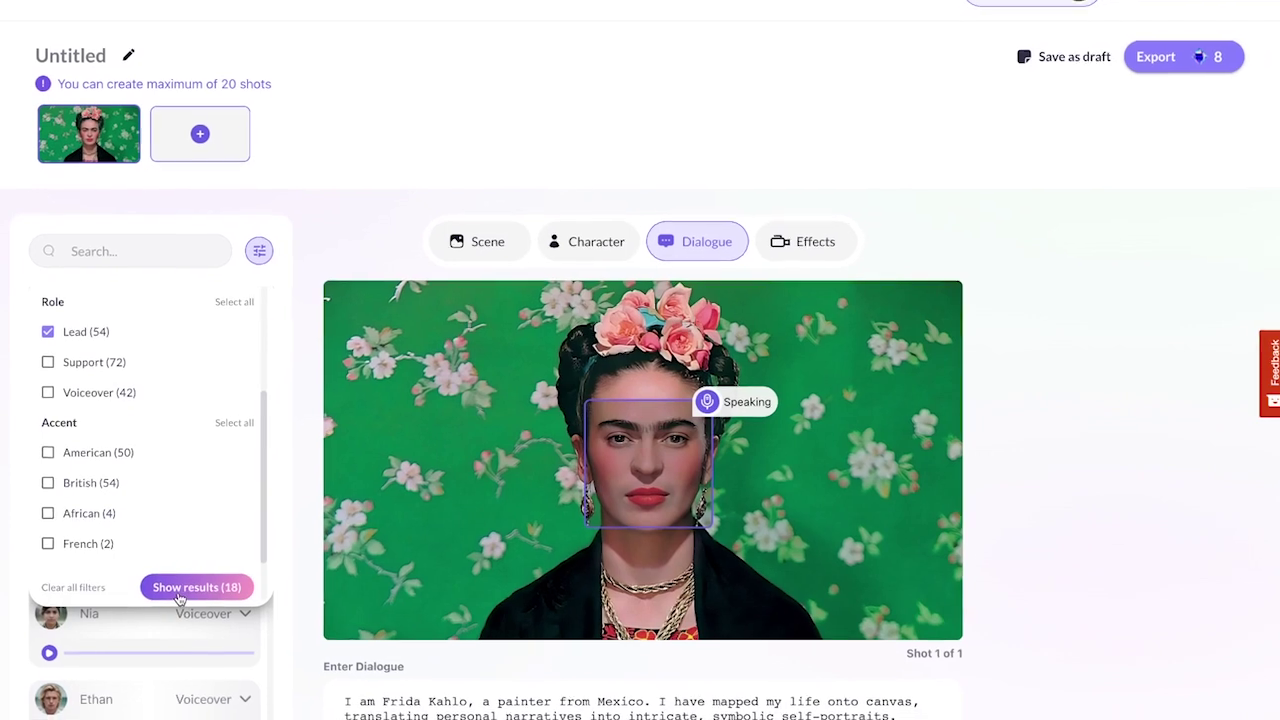
{"action": "left_click", "coordinate": [235, 640]}
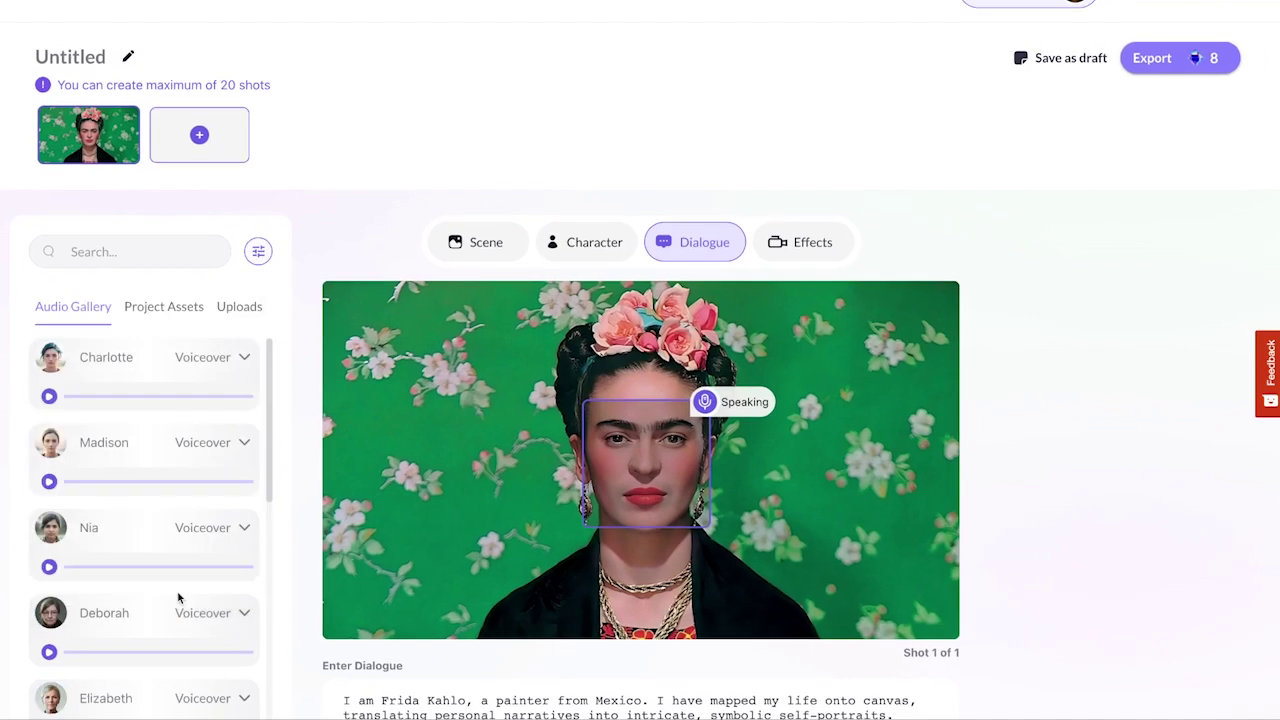
Step: Assign Madison's Casual voice and preview the dialogue with it
{"action": "left_click", "coordinate": [157, 451]}
{"action": "left_click", "coordinate": [190, 520]}
{"action": "left_click", "coordinate": [126, 446]}
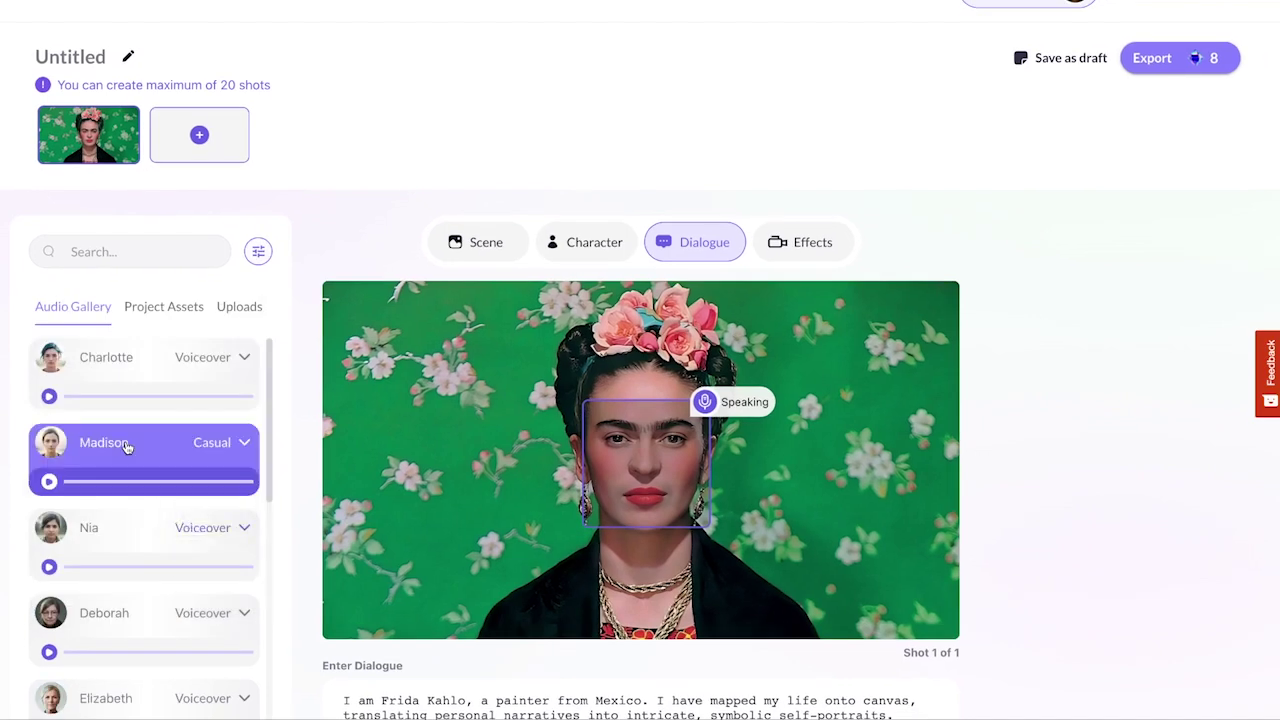
{"action": "scroll", "coordinate": [318, 506], "scroll_direction": "down", "scroll_amount": 1}
{"action": "scroll", "coordinate": [318, 506], "scroll_direction": "down", "scroll_amount": 2}
{"action": "left_click", "coordinate": [357, 700]}
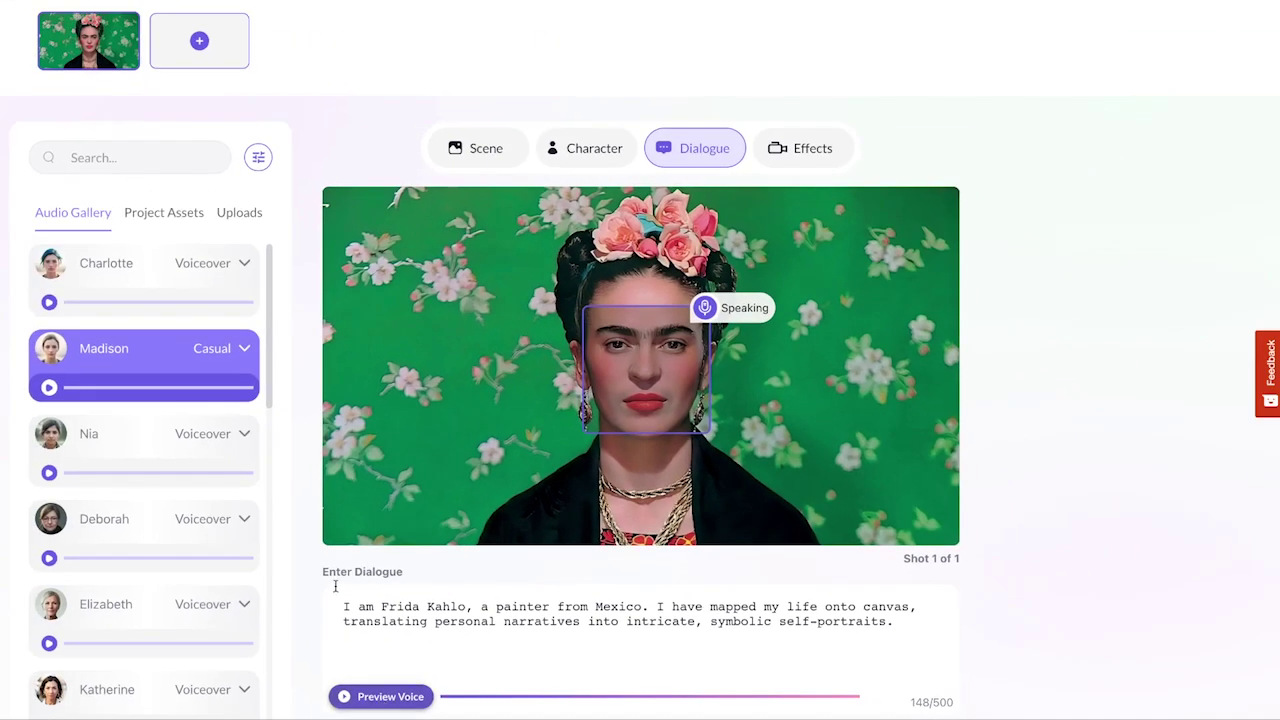
{"action": "left_click", "coordinate": [240, 213]}
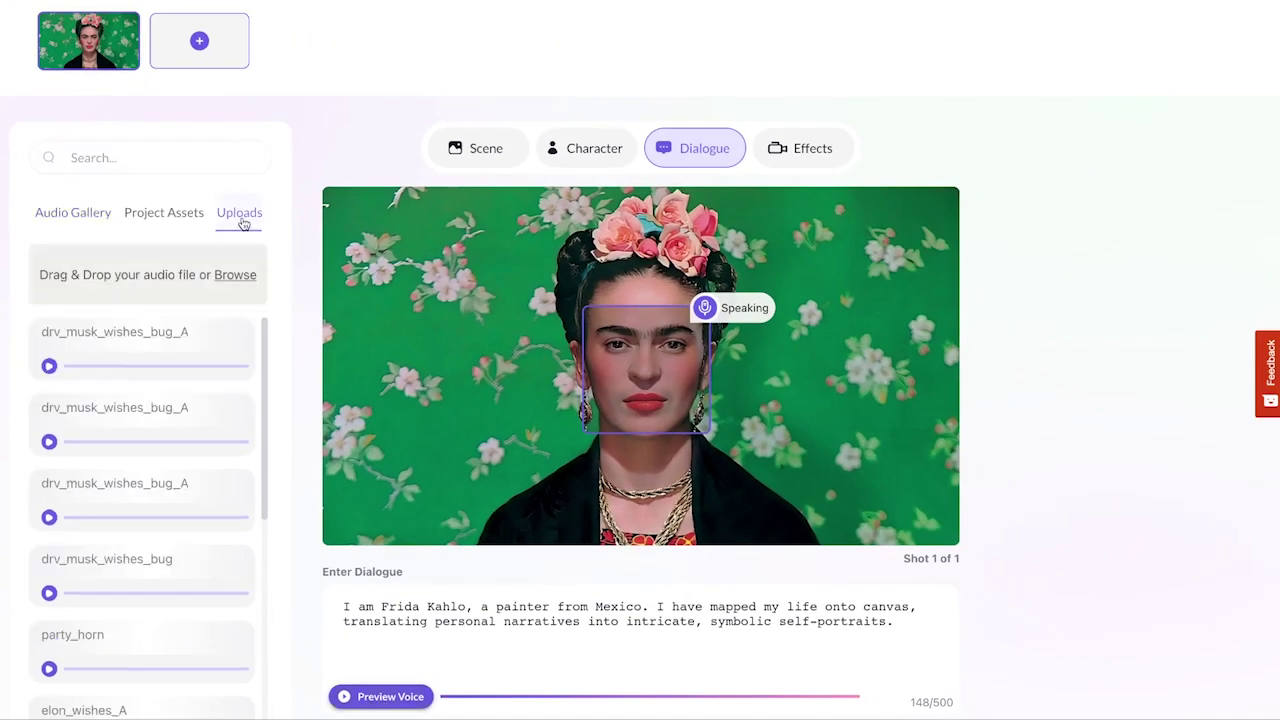
Step: Upload Frida_01_A.mp3 and use it as shot 1's dialogue audio
{"action": "left_click", "coordinate": [240, 281]}
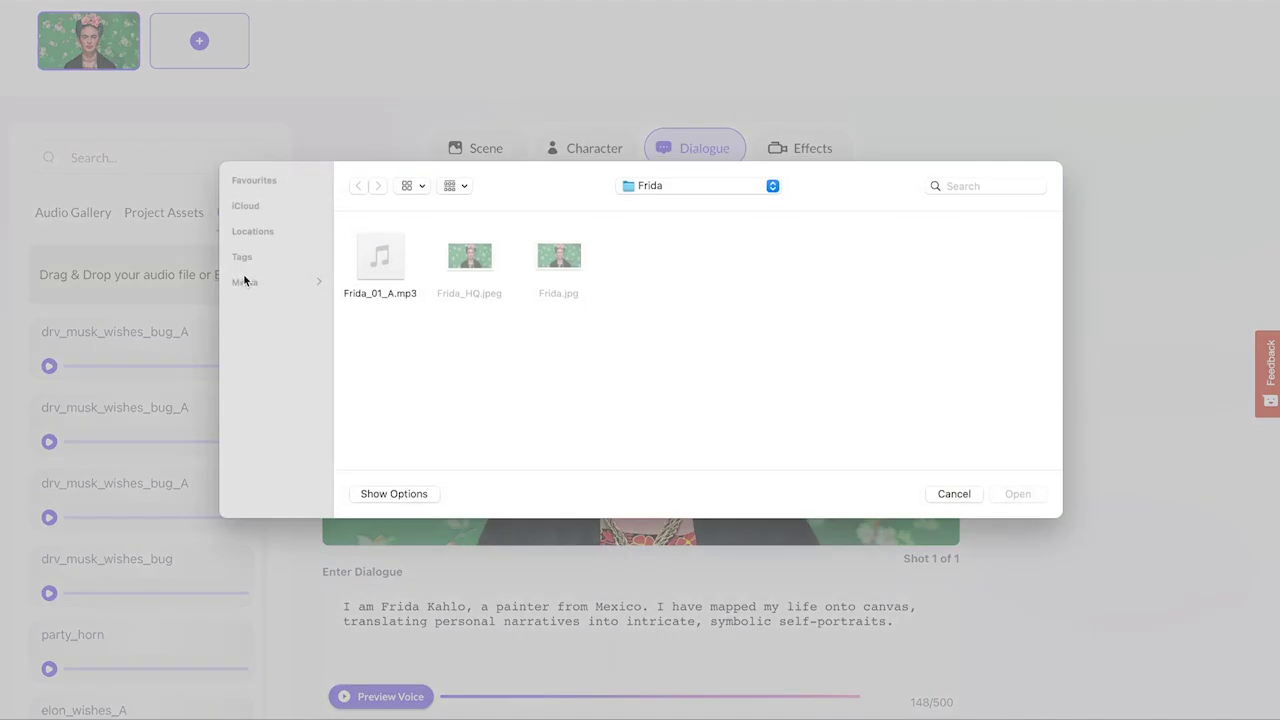
{"action": "left_click", "coordinate": [380, 262]}
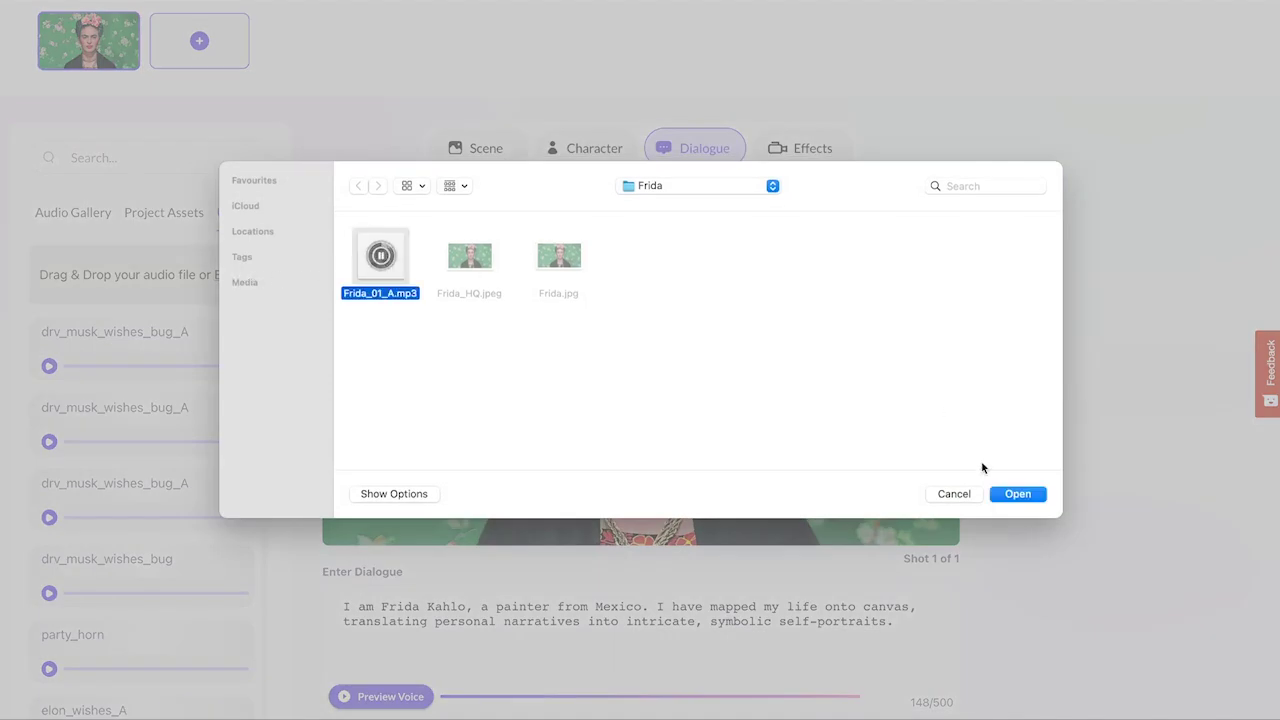
{"action": "left_click", "coordinate": [1003, 496]}
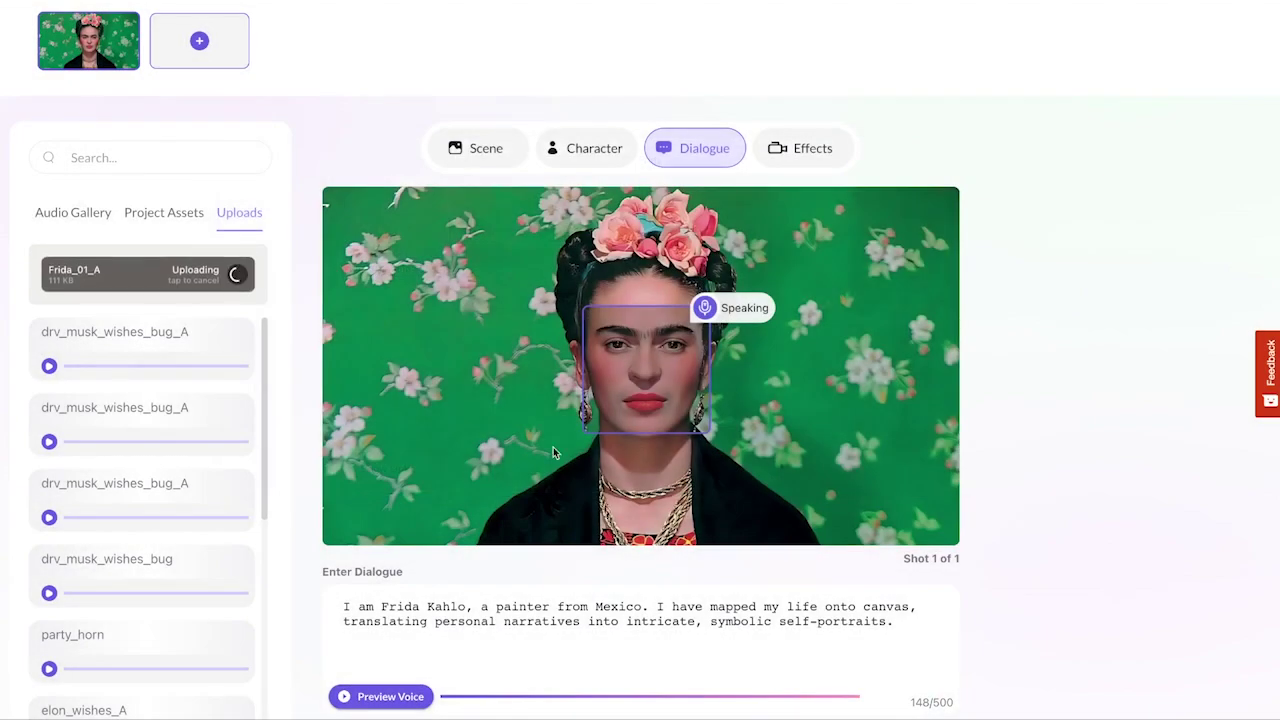
{"action": "left_click", "coordinate": [145, 335]}
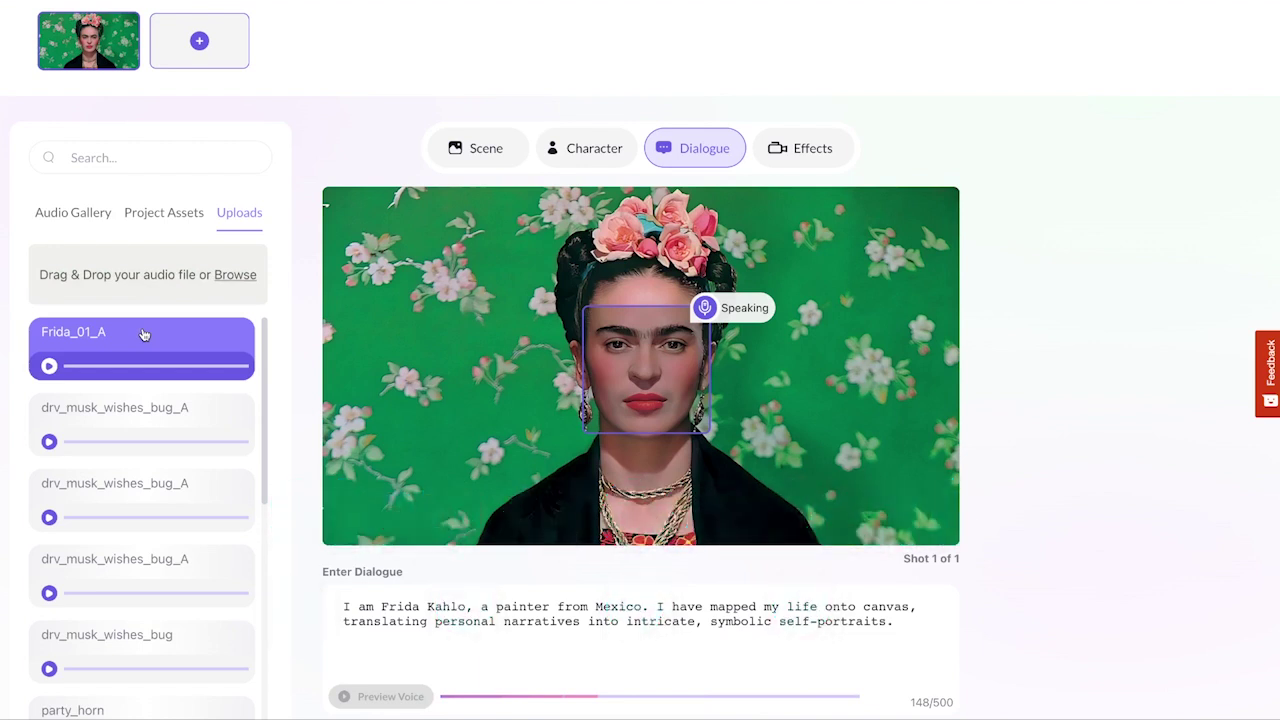
{"action": "scroll", "coordinate": [170, 300], "scroll_direction": "down", "scroll_amount": 1}
{"action": "scroll", "coordinate": [200, 277], "scroll_direction": "up", "scroll_amount": 3}
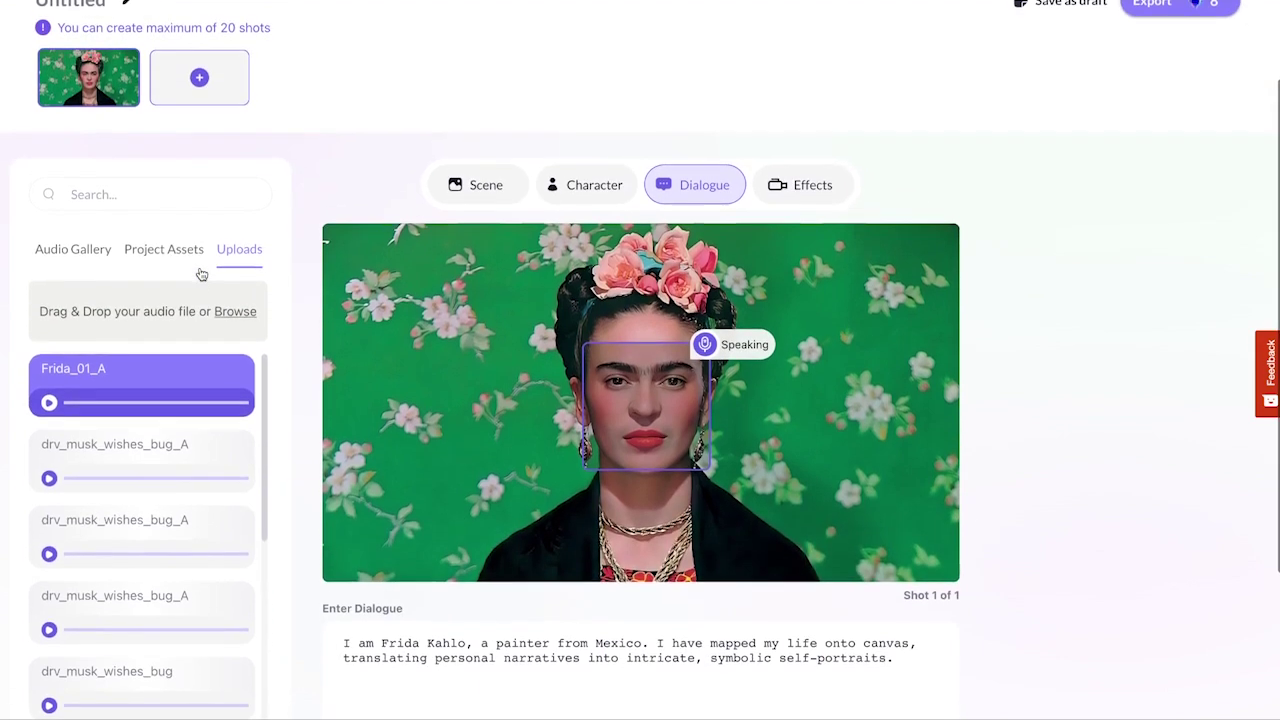
Step: Add a second shot and upload the wounded-deer Frida painting as its scene
{"action": "left_click", "coordinate": [199, 137]}
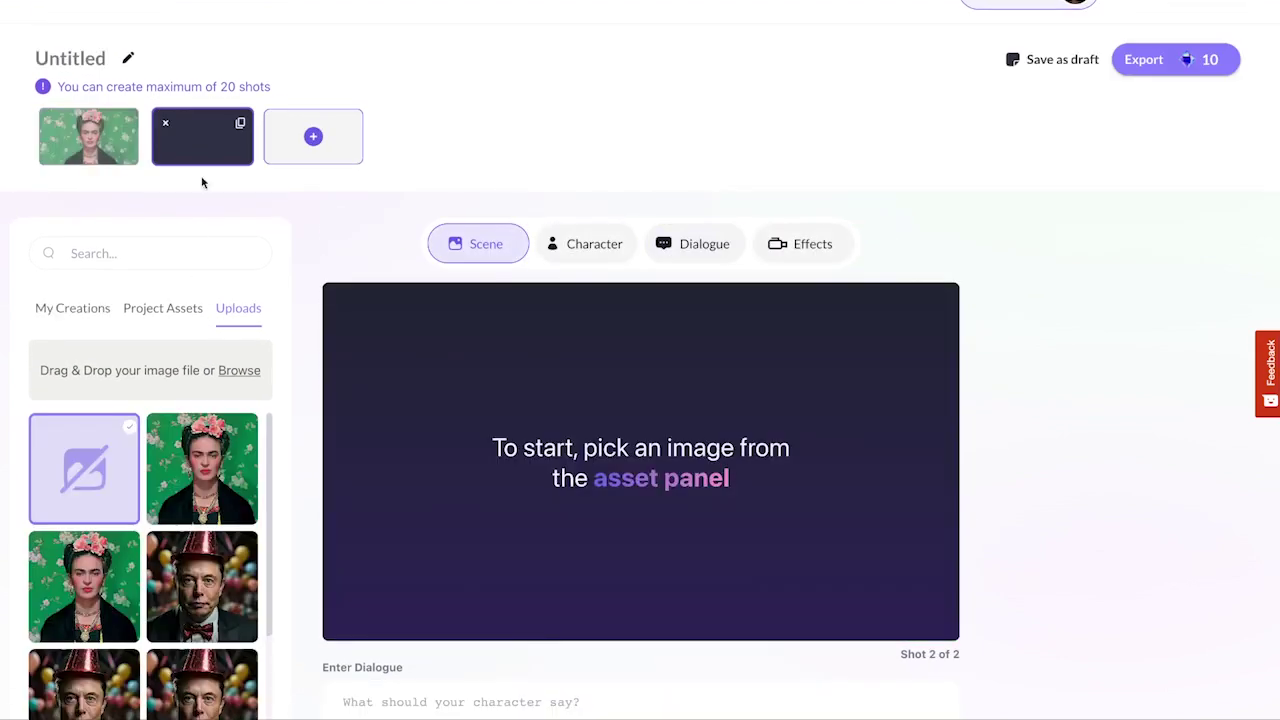
{"action": "left_click", "coordinate": [237, 371]}
{"action": "left_click", "coordinate": [558, 258]}
{"action": "left_click", "coordinate": [1018, 496]}
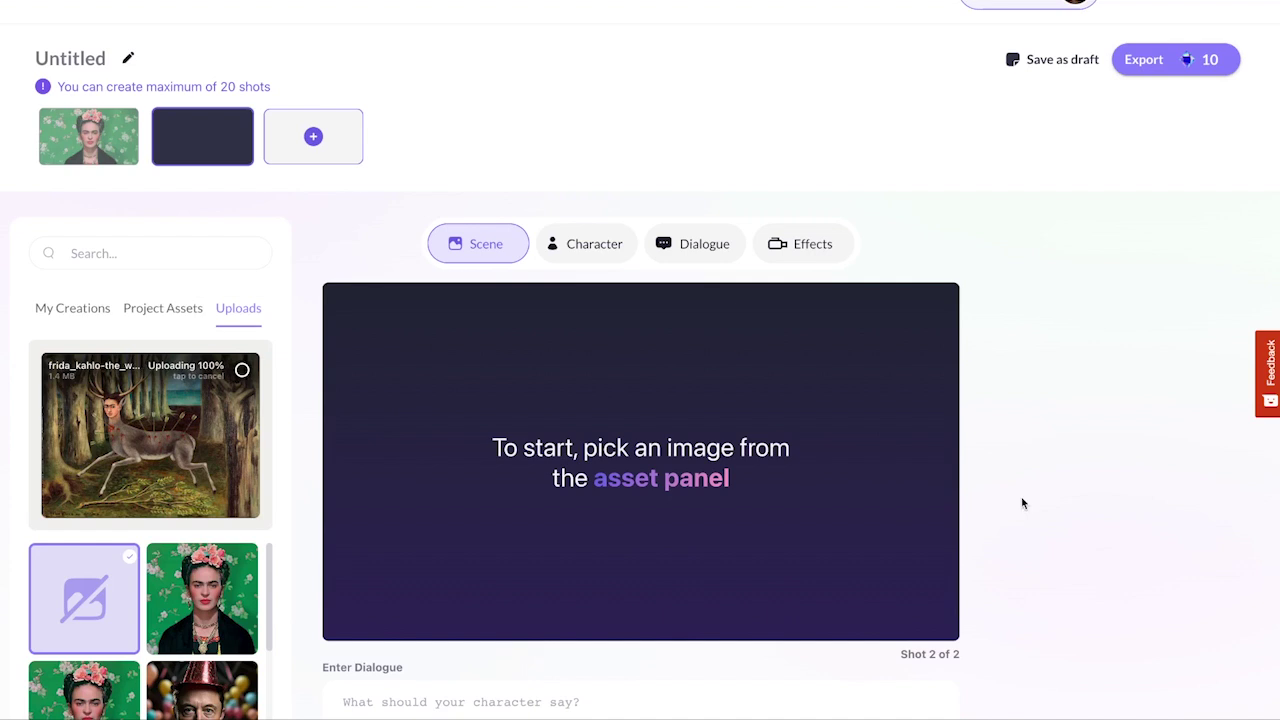
{"action": "left_click", "coordinate": [197, 474]}
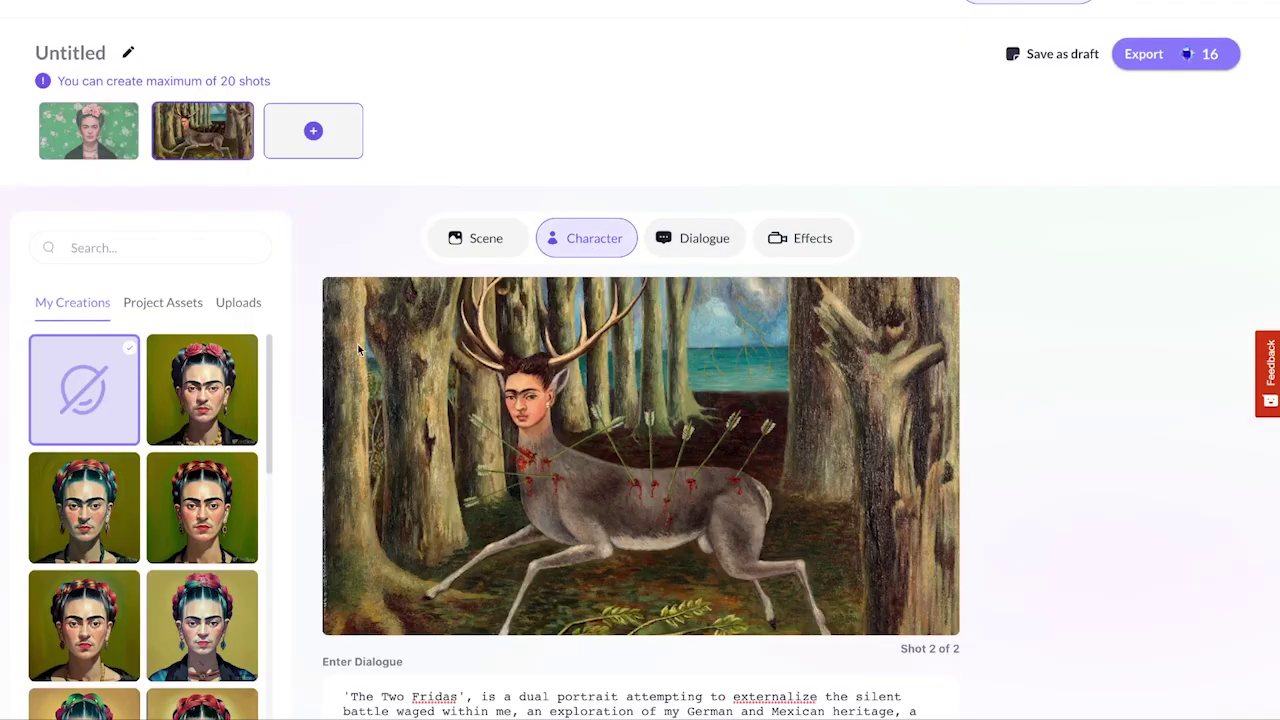
Step: Place a Frida character over the deer painting, trying a smaller rectangular frame
{"action": "left_click", "coordinate": [203, 603]}
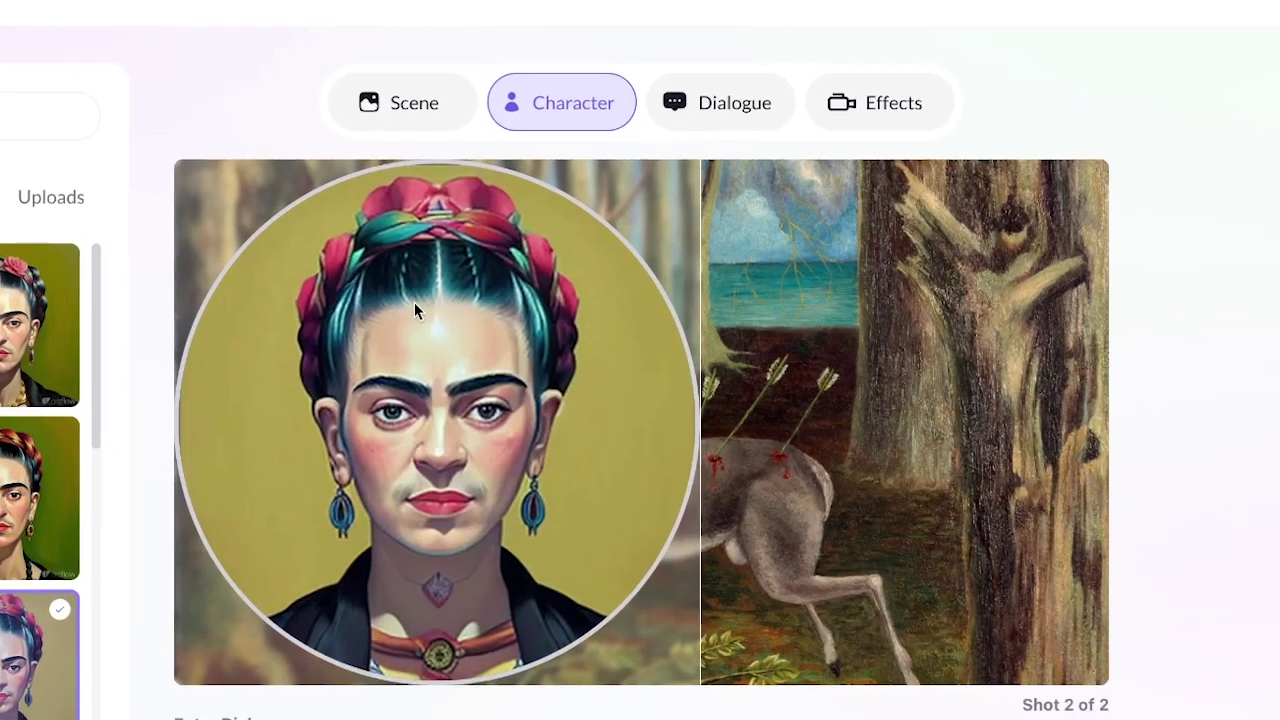
{"action": "mouse_move", "coordinate": [414, 302]}
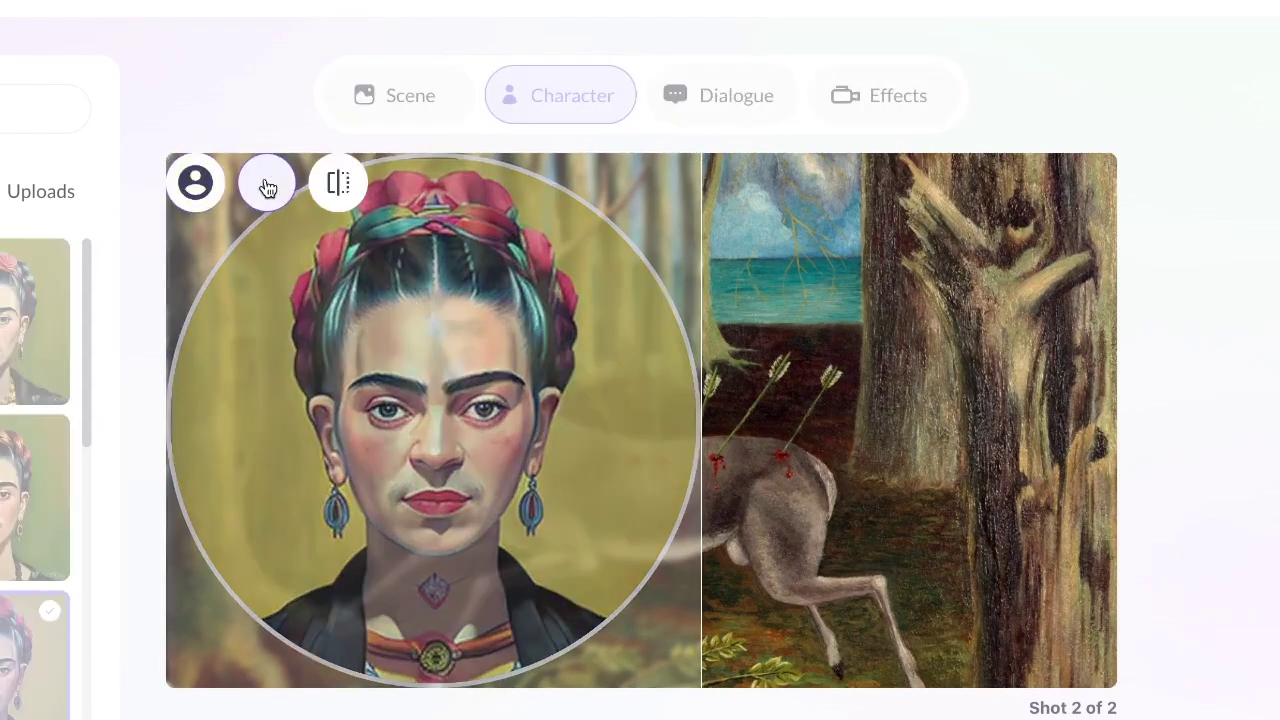
{"action": "left_click", "coordinate": [267, 185]}
{"action": "left_click_drag", "start_coordinate": [403, 355], "coordinate": [596, 341]}
{"action": "left_click_drag", "start_coordinate": [366, 158], "coordinate": [428, 210]}
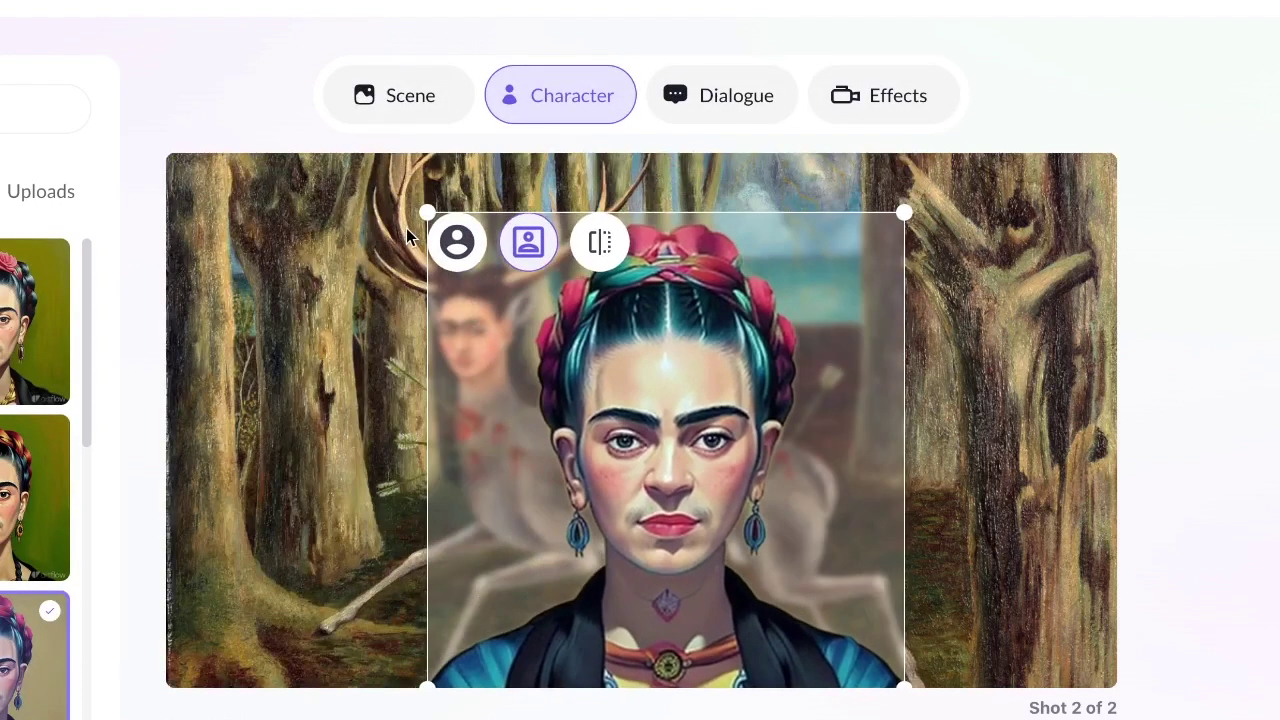
{"action": "left_click", "coordinate": [297, 438]}
{"action": "left_click_drag", "start_coordinate": [686, 424], "coordinate": [863, 399]}
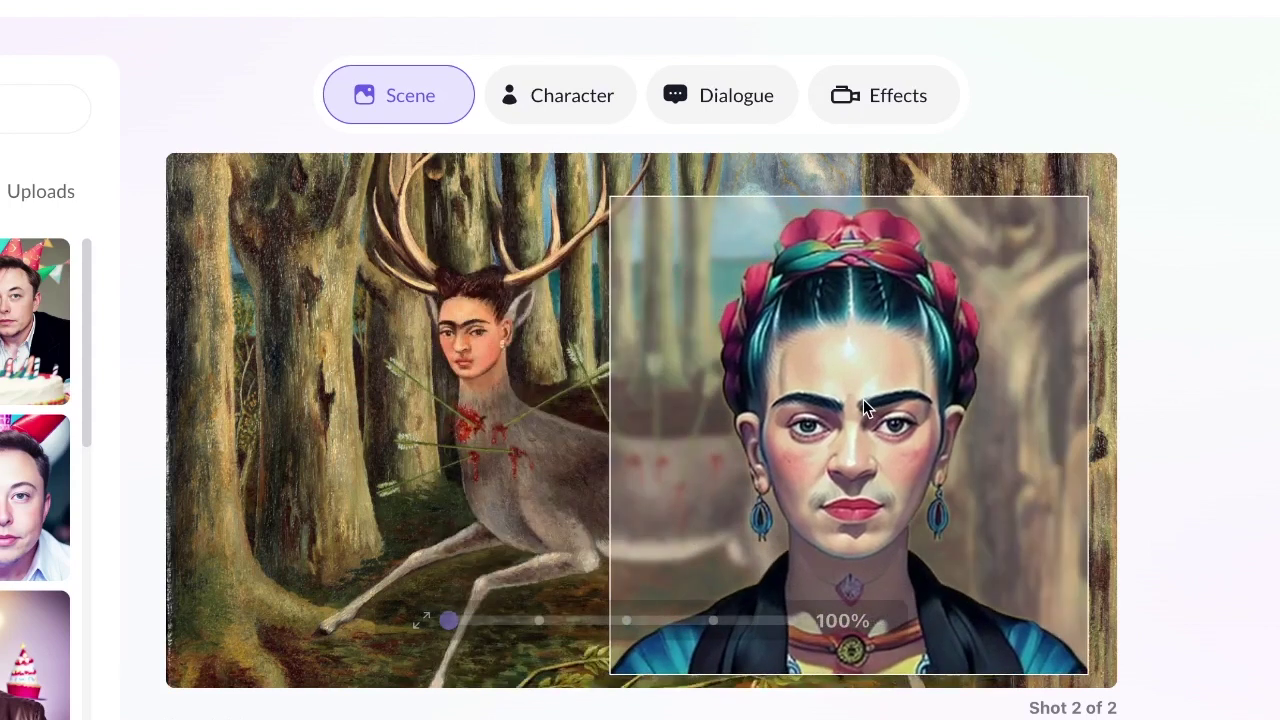
Step: Make the Frida portrait round, shrink it, and move it to the upper-right corner
{"action": "left_click", "coordinate": [775, 279]}
{"action": "left_click", "coordinate": [640, 227]}
{"action": "left_click_drag", "start_coordinate": [607, 192], "coordinate": [872, 400]}
{"action": "left_click_drag", "start_coordinate": [966, 582], "coordinate": [970, 348]}
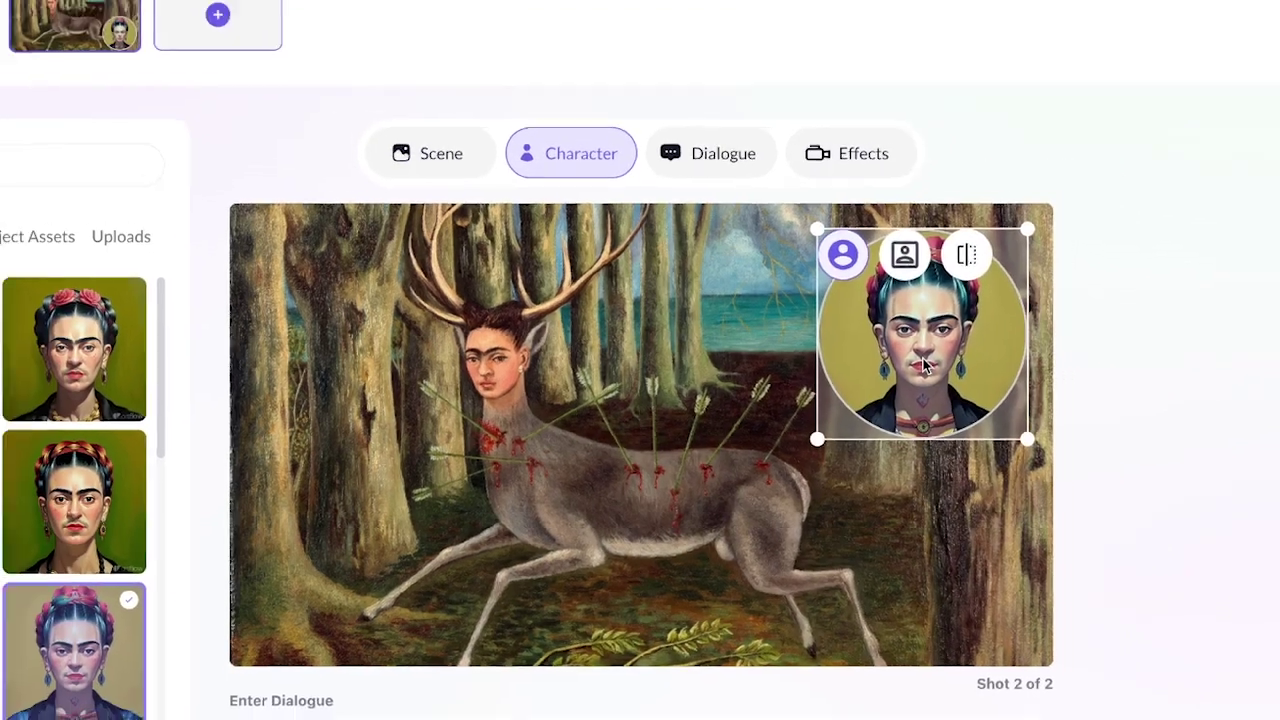
{"action": "left_click", "coordinate": [957, 543]}
{"action": "left_click", "coordinate": [748, 107]}
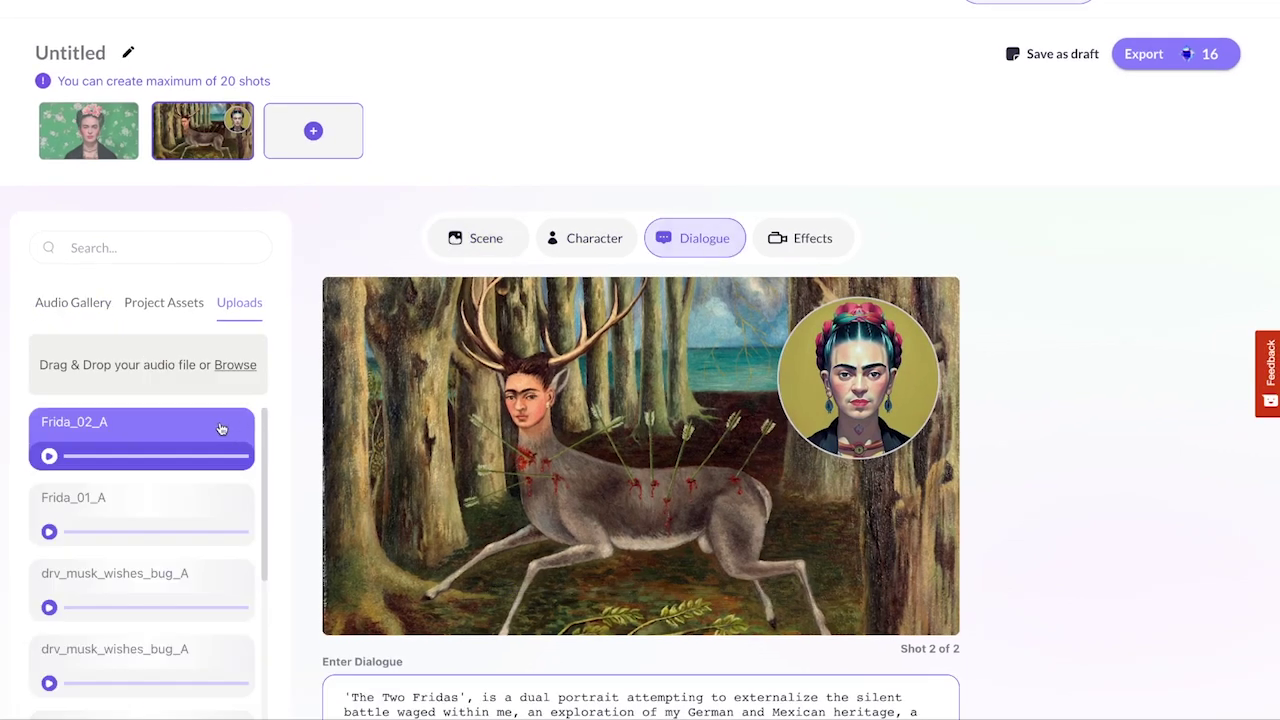
Step: Upload Frida_02_A.mp3, then add a third shot with The Two Fridas as its scene
{"action": "left_click", "coordinate": [230, 368]}
{"action": "double_click", "coordinate": [474, 262]}
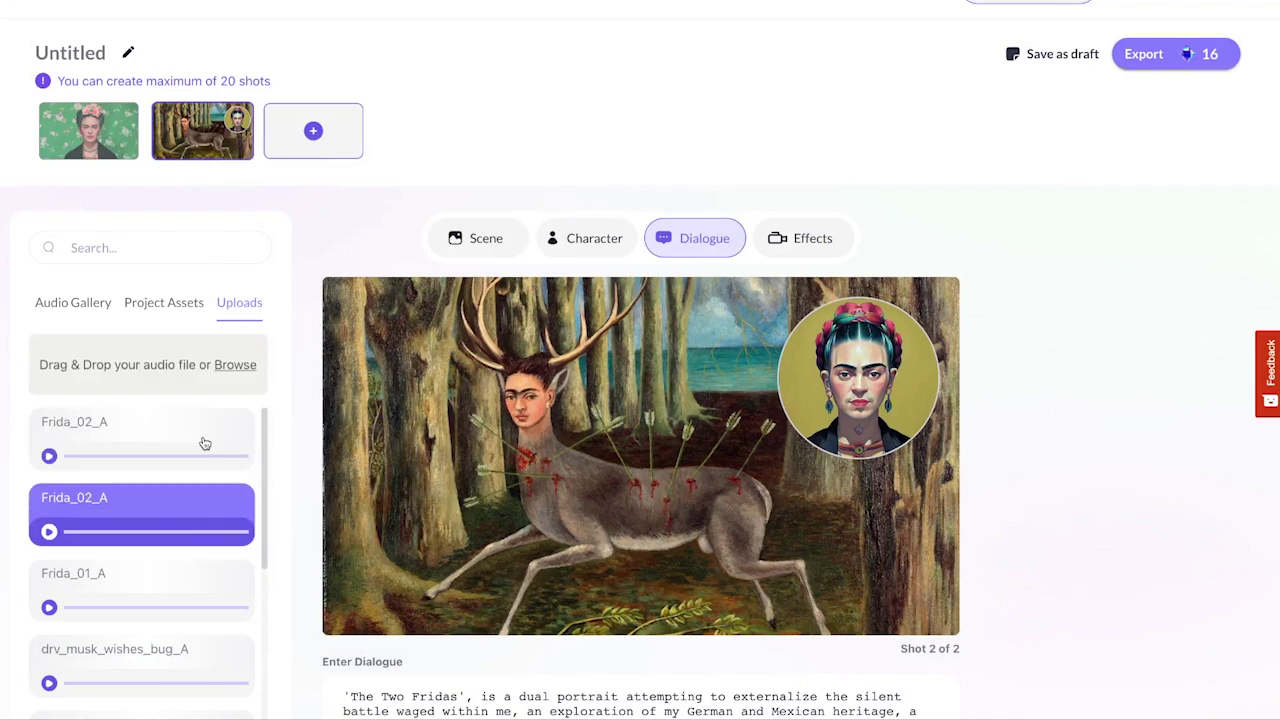
{"action": "left_click", "coordinate": [313, 131]}
{"action": "left_click", "coordinate": [237, 366]}
{"action": "left_click", "coordinate": [914, 257]}
{"action": "left_click", "coordinate": [1022, 509]}
{"action": "left_click", "coordinate": [180, 458]}
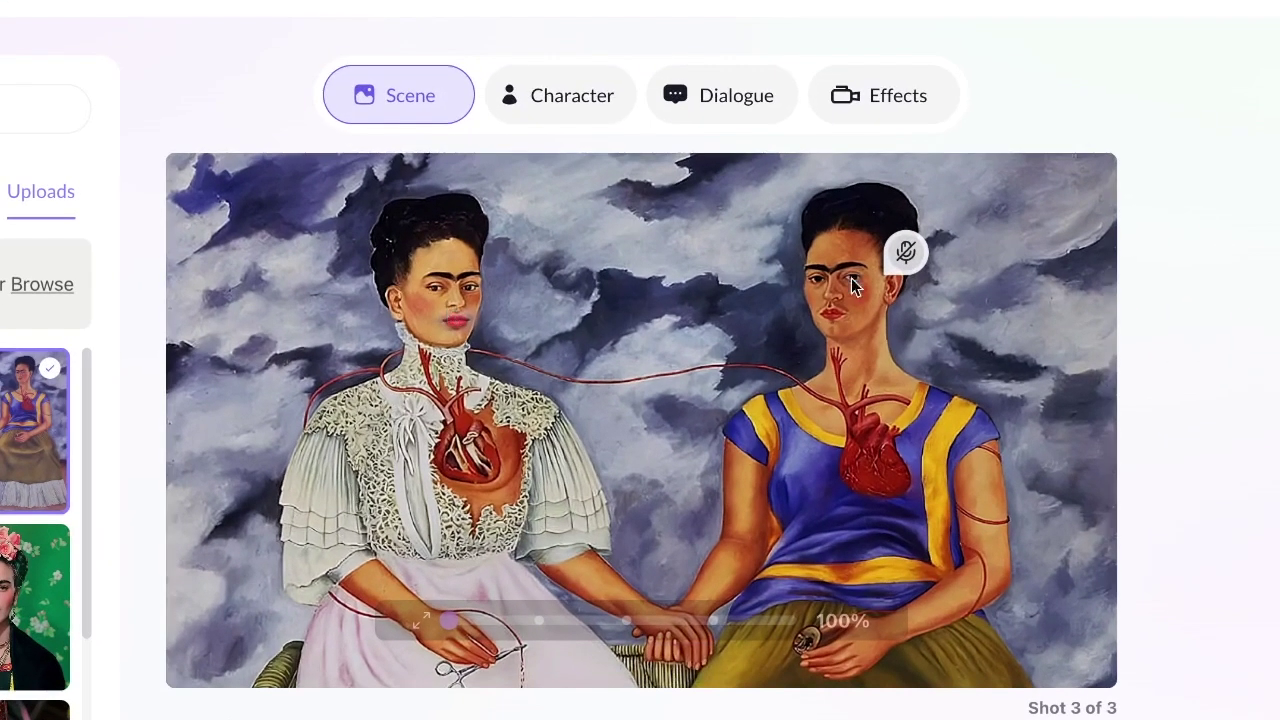
Step: Have the right Frida speak the Frida_03_A clip, then duplicate shot 1 as shot 4
{"action": "left_click", "coordinate": [905, 253]}
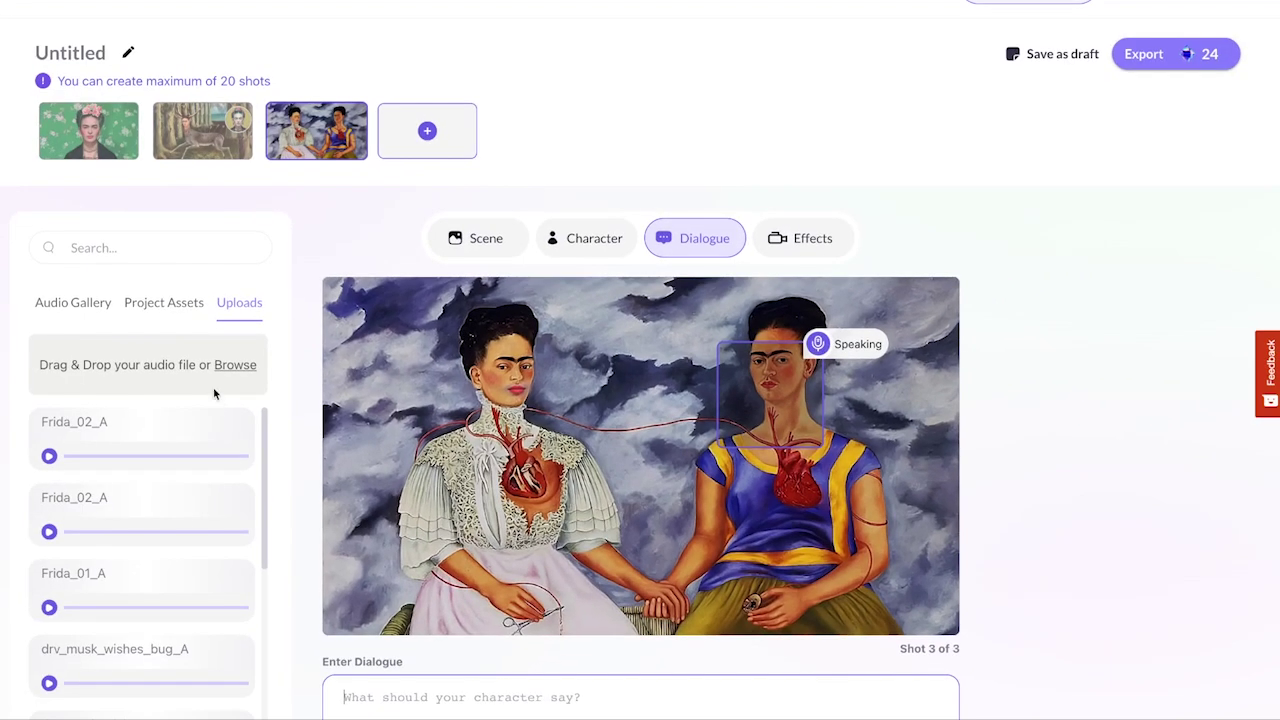
{"action": "left_click", "coordinate": [36, 284]}
{"action": "double_click", "coordinate": [556, 265]}
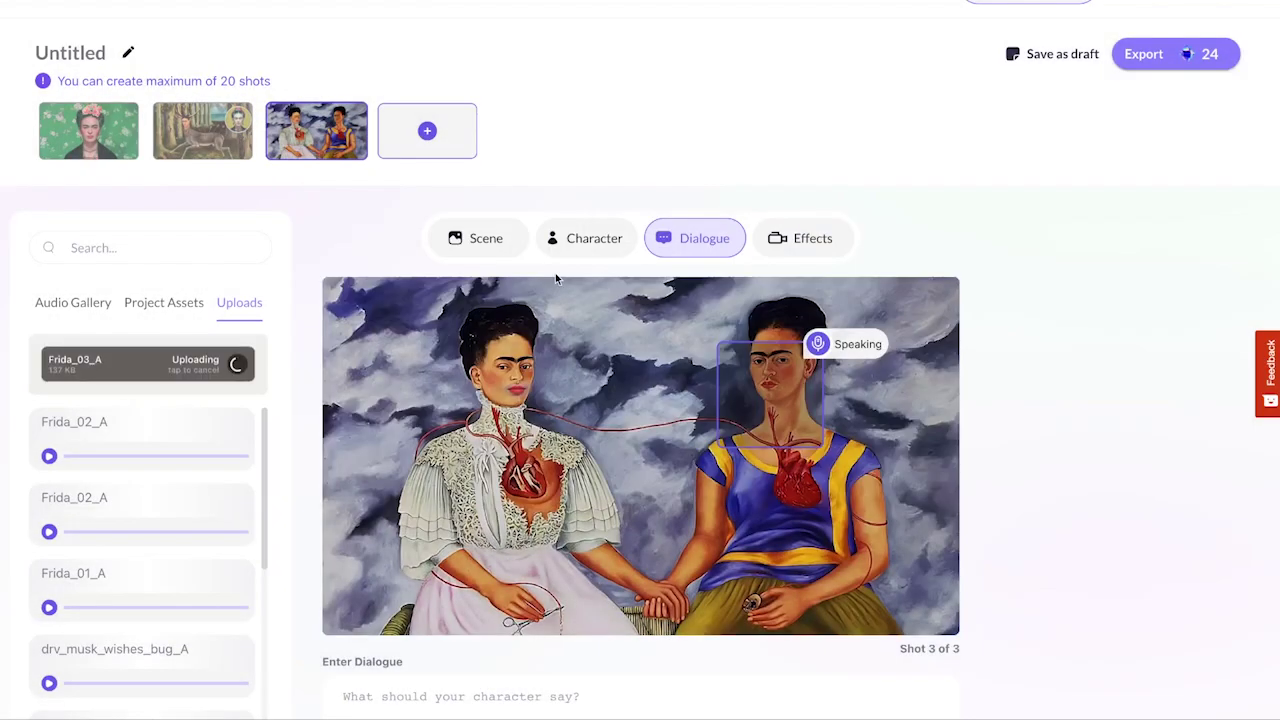
{"action": "left_click", "coordinate": [155, 434]}
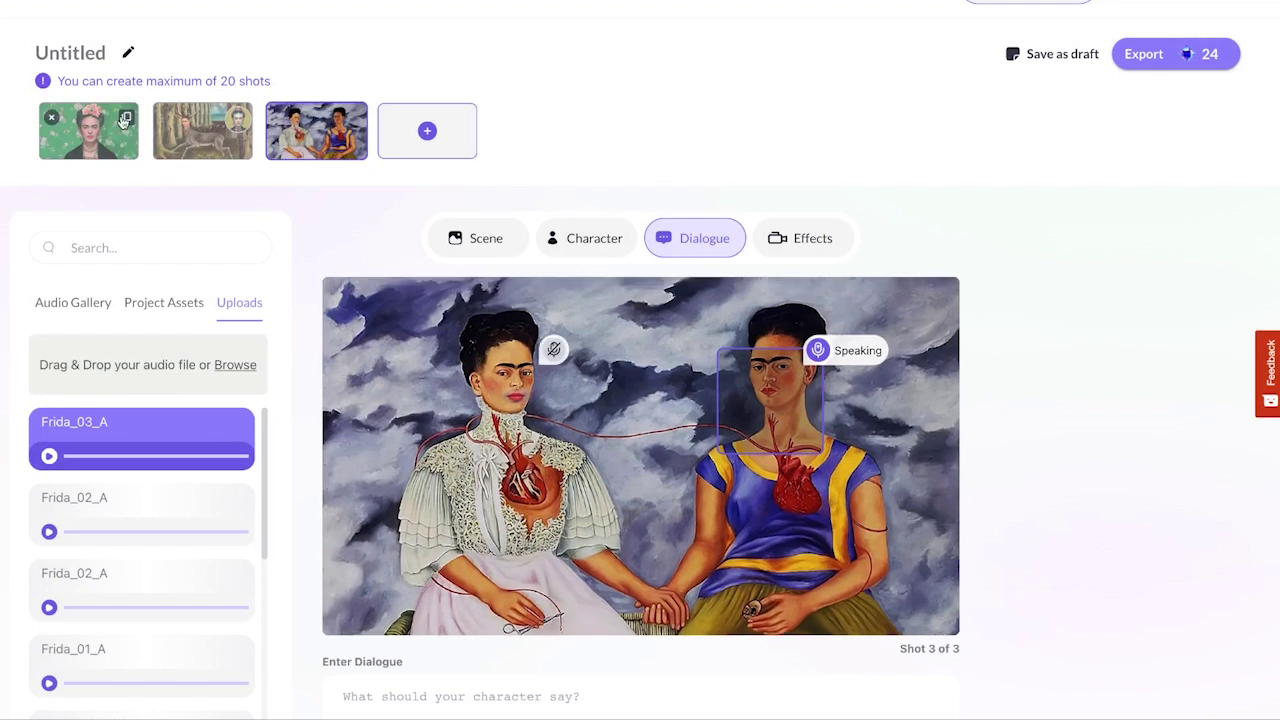
{"action": "left_click", "coordinate": [127, 119]}
{"action": "left_click_drag", "start_coordinate": [184, 139], "coordinate": [421, 167]}
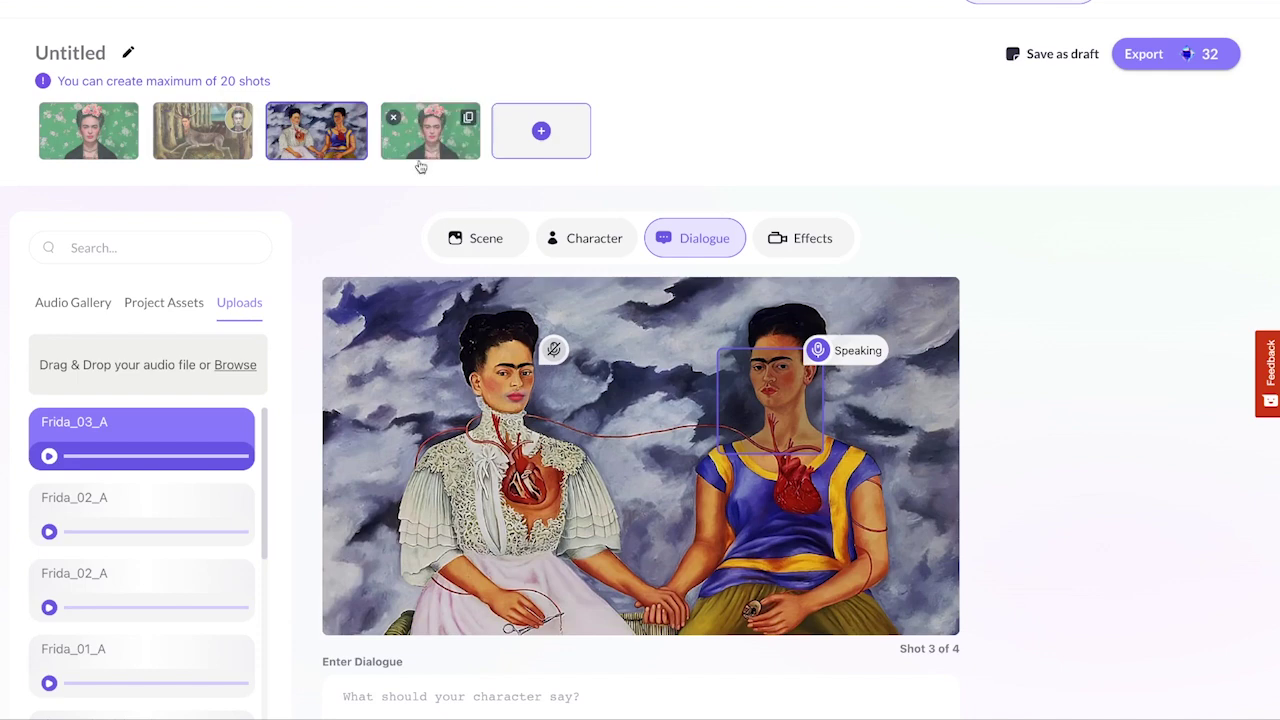
Step: Upload the Frida_04_C voice clip and assign it to shot 4
{"action": "left_click", "coordinate": [426, 147]}
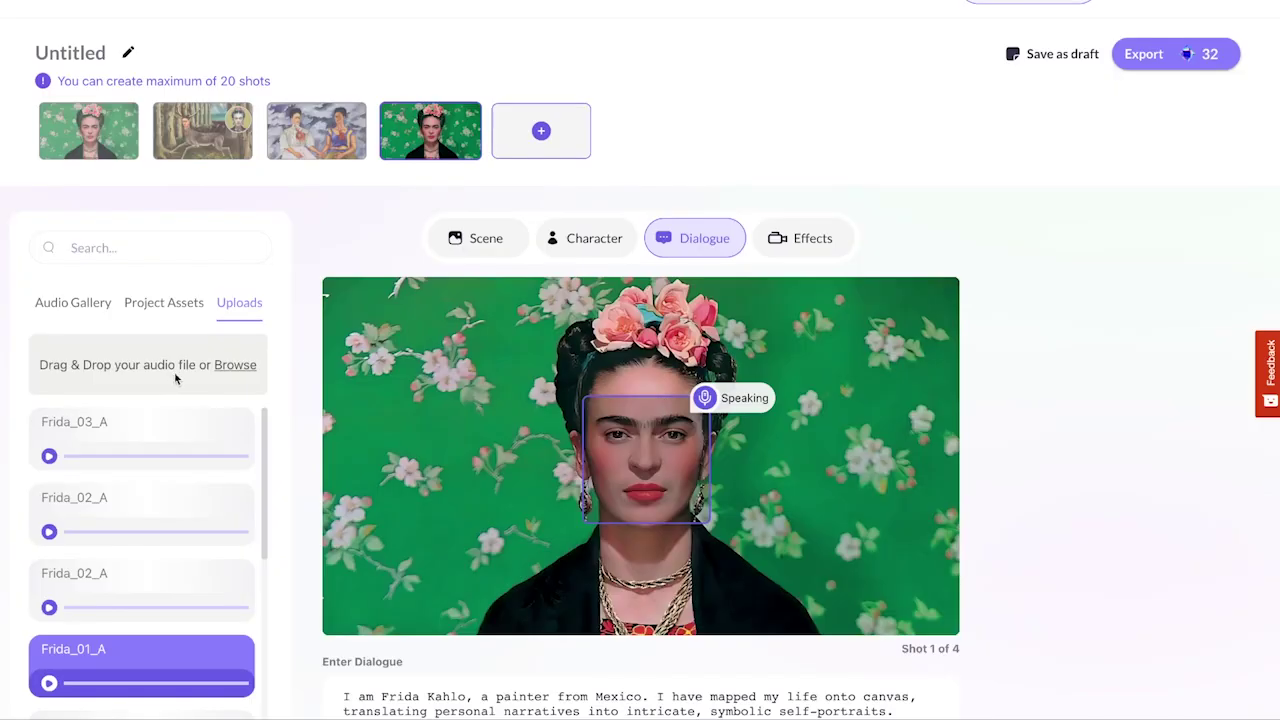
{"action": "left_click", "coordinate": [177, 370]}
{"action": "double_click", "coordinate": [643, 265]}
{"action": "left_click", "coordinate": [142, 426]}
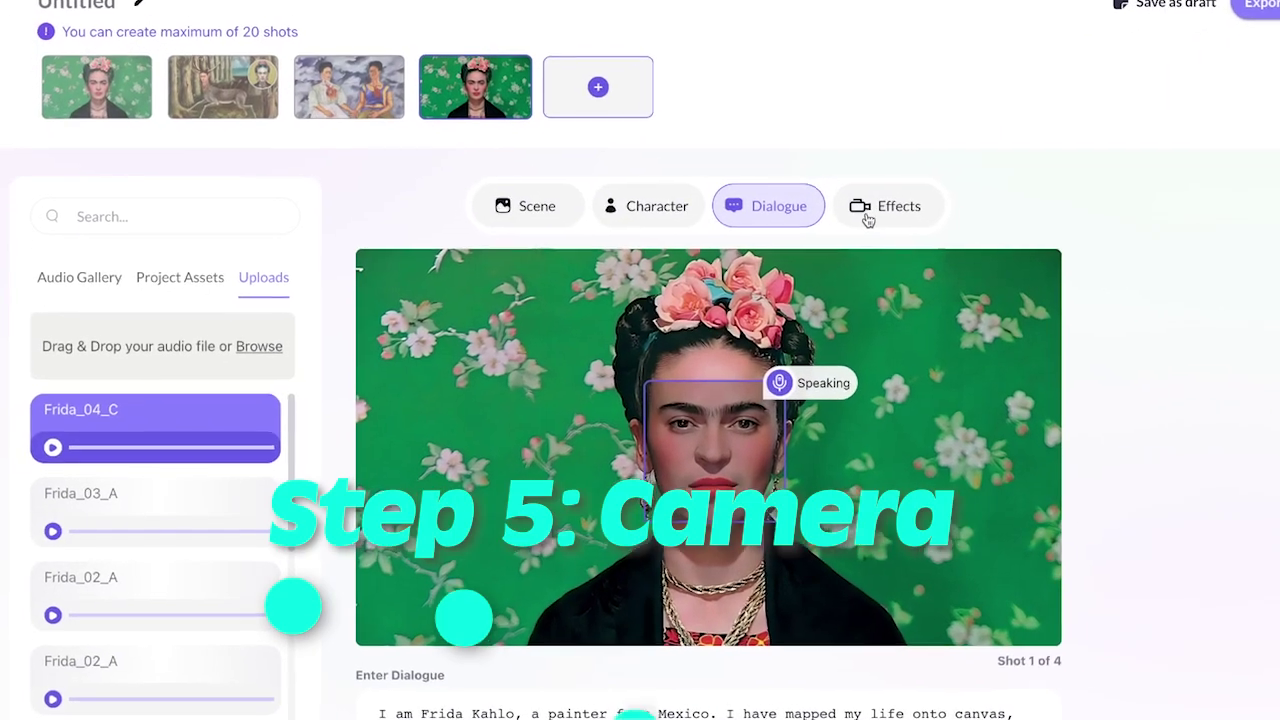
Step: Give shot 4 a Zoom in camera move and shot 2 a Right - Left pan
{"action": "left_click", "coordinate": [924, 199]}
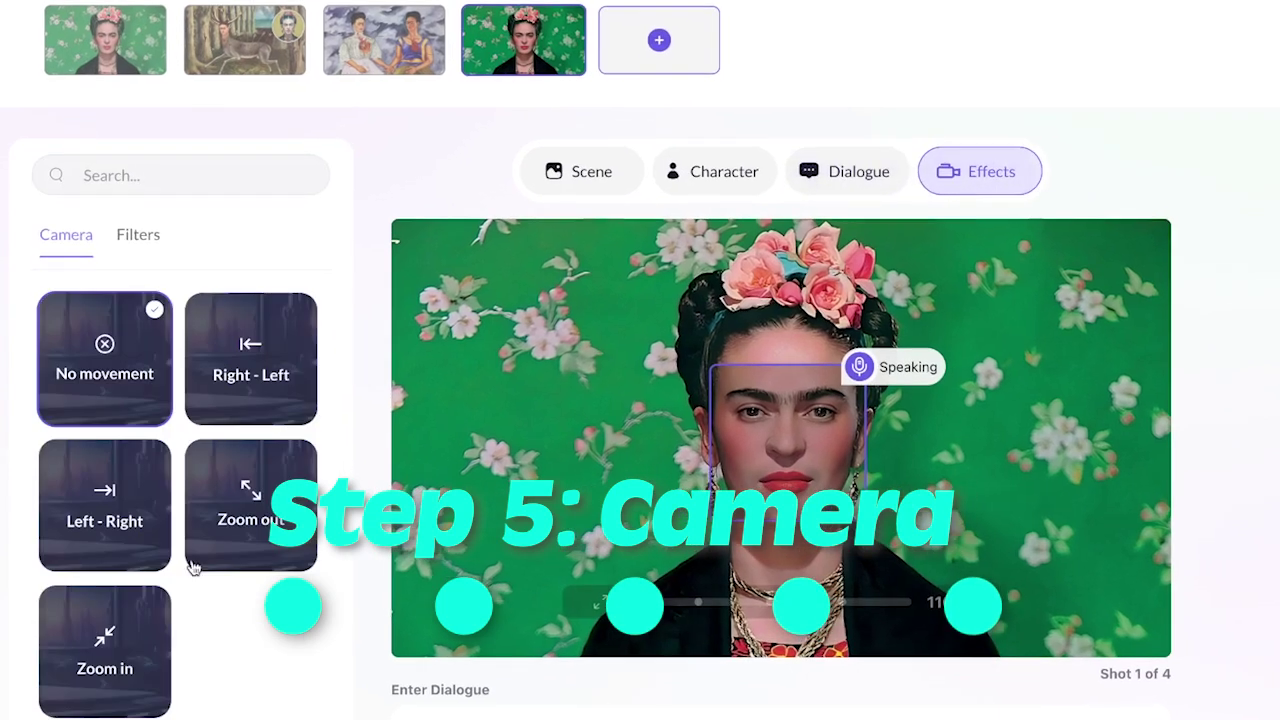
{"action": "left_click", "coordinate": [142, 636]}
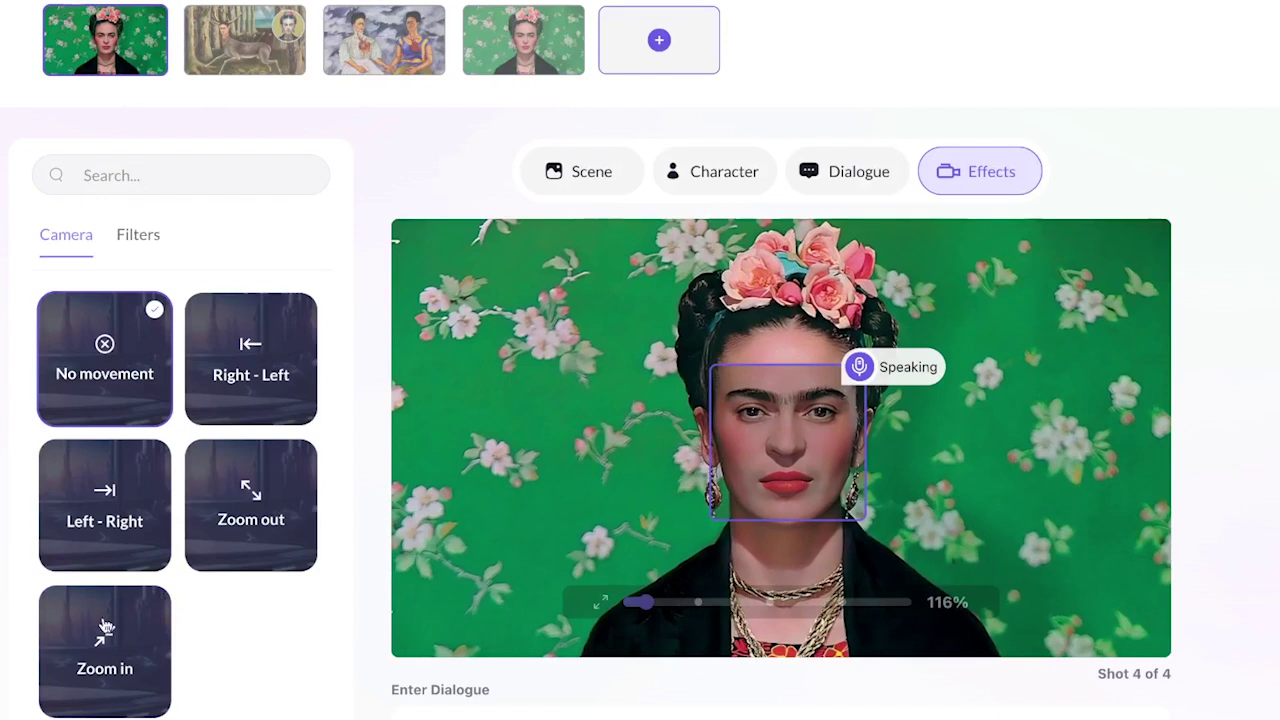
{"action": "left_click", "coordinate": [106, 628]}
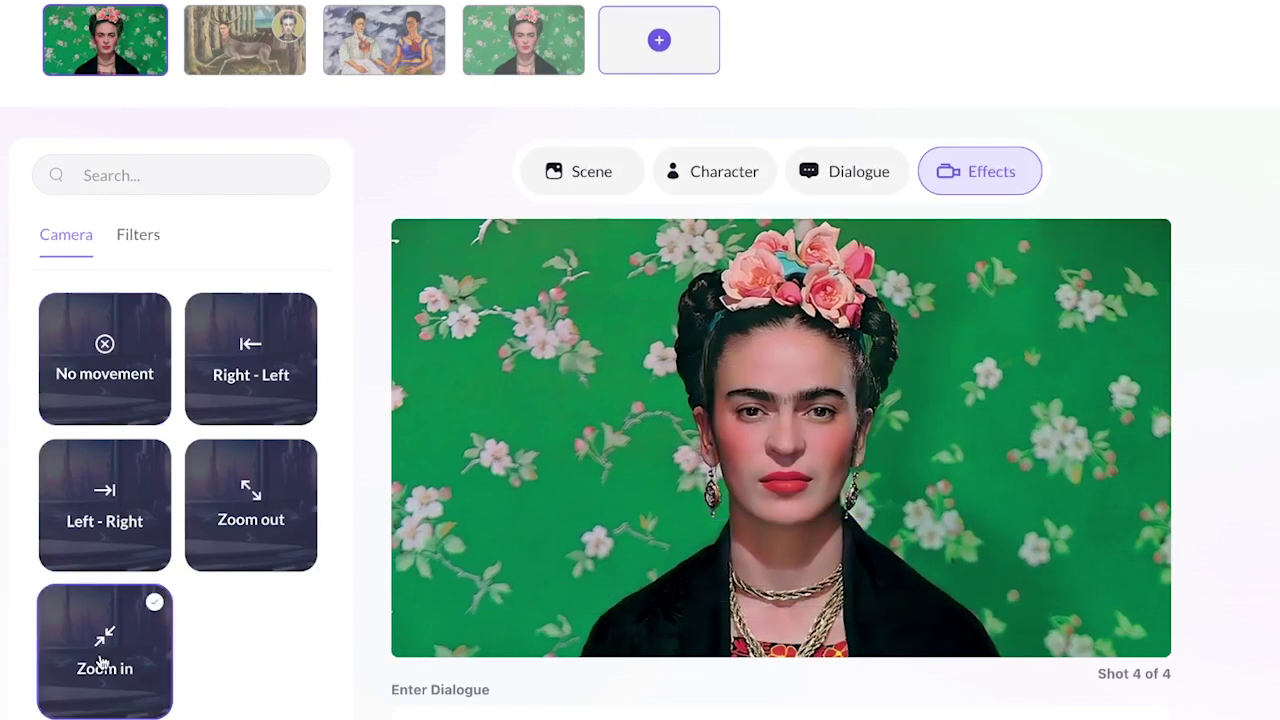
{"action": "left_click", "coordinate": [240, 55]}
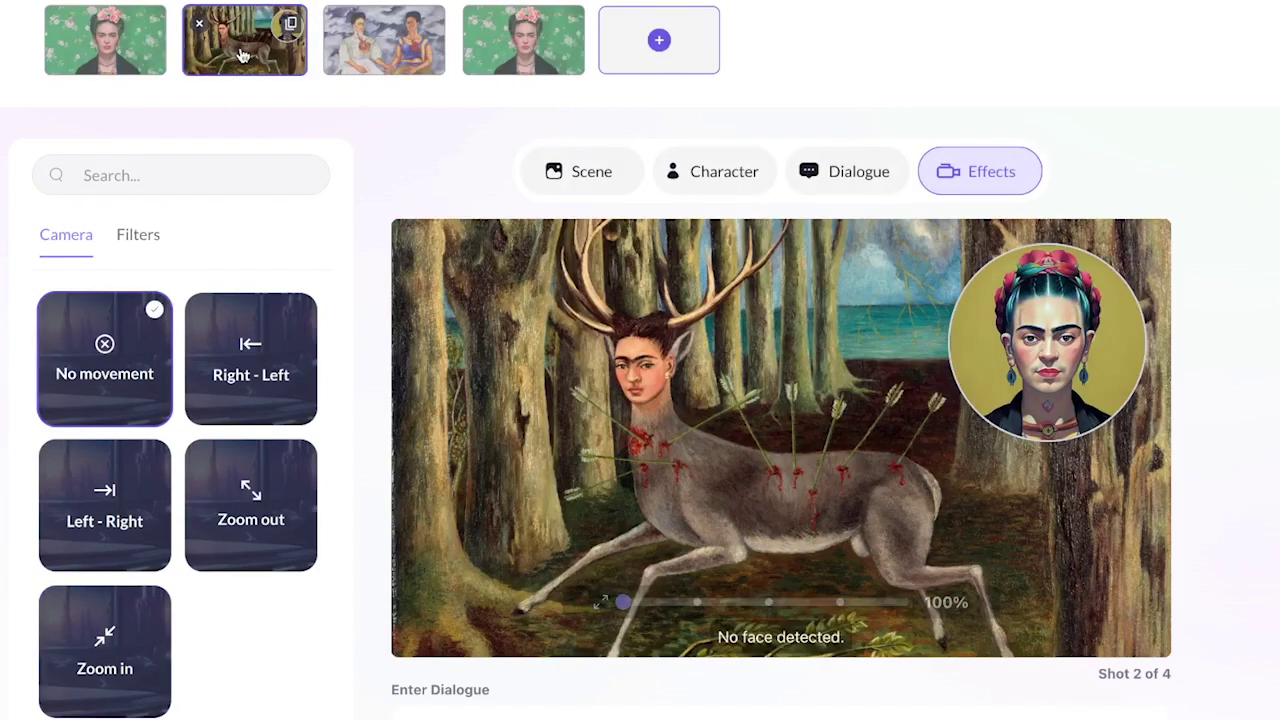
{"action": "left_click", "coordinate": [251, 375]}
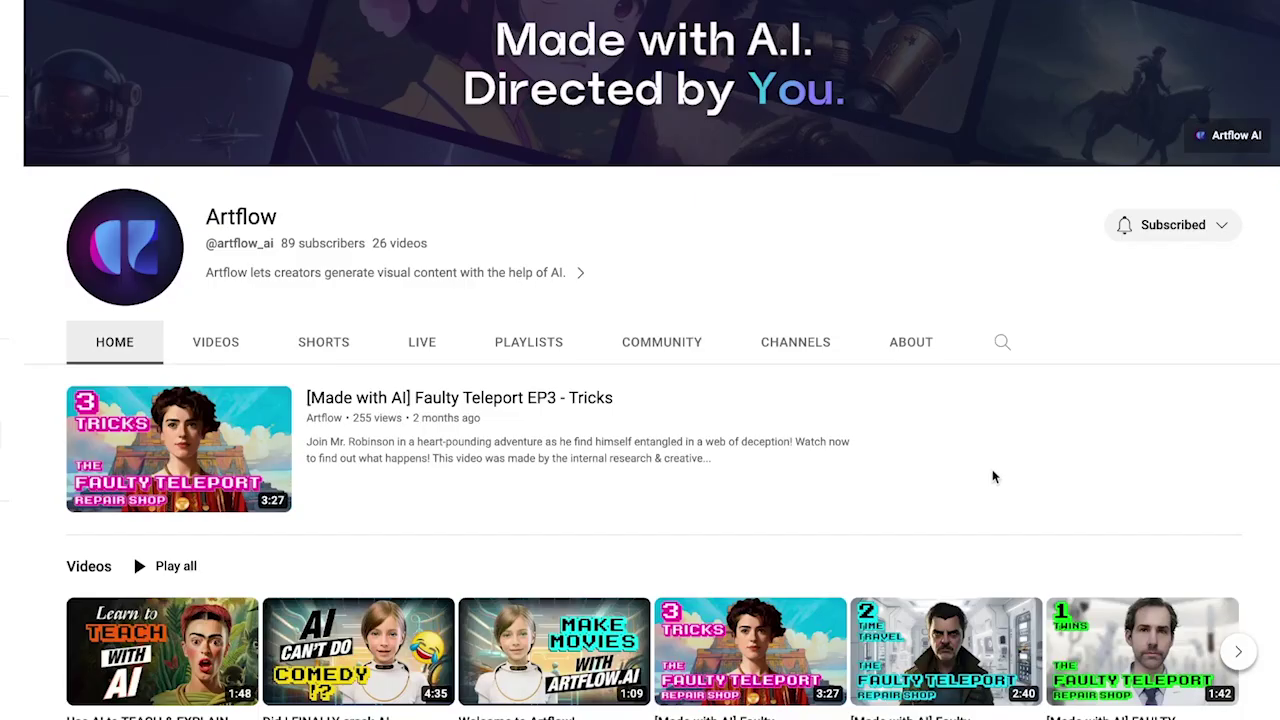
Step: Turn on all notifications for the channel and show its list of videos
{"action": "left_click", "coordinate": [1214, 226]}
{"action": "left_click", "coordinate": [1190, 268]}
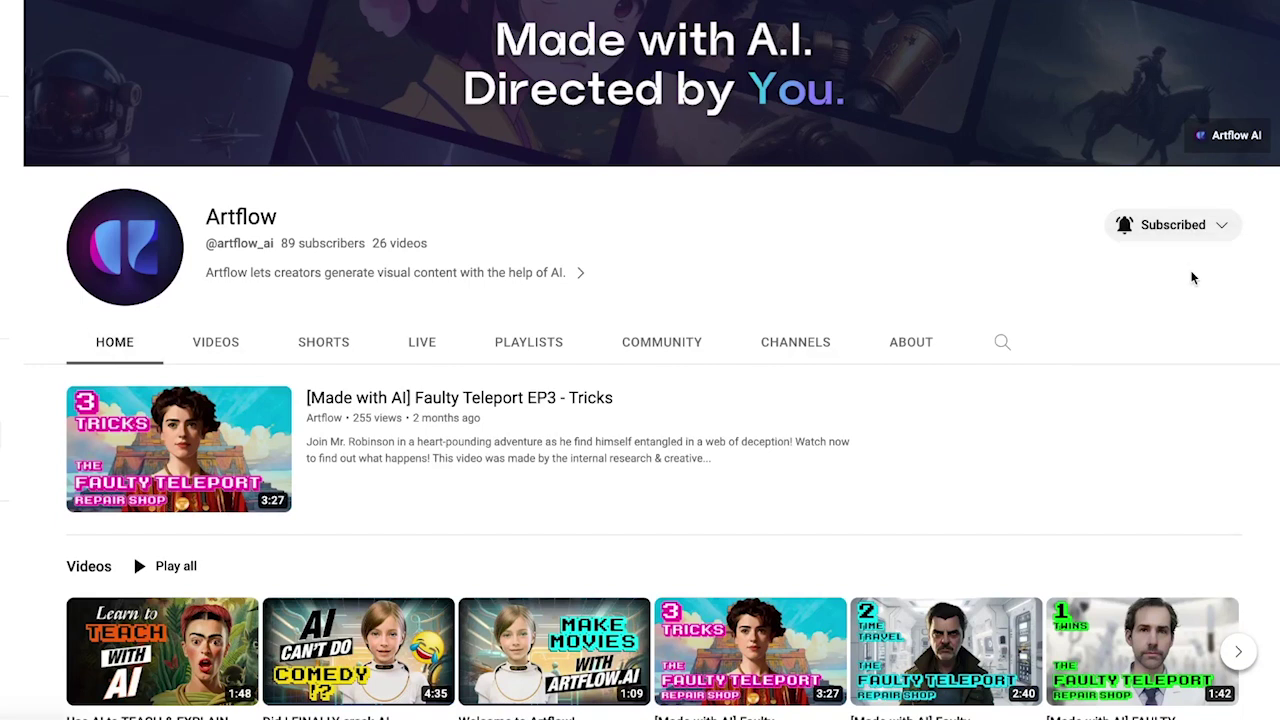
{"action": "left_click", "coordinate": [215, 345]}
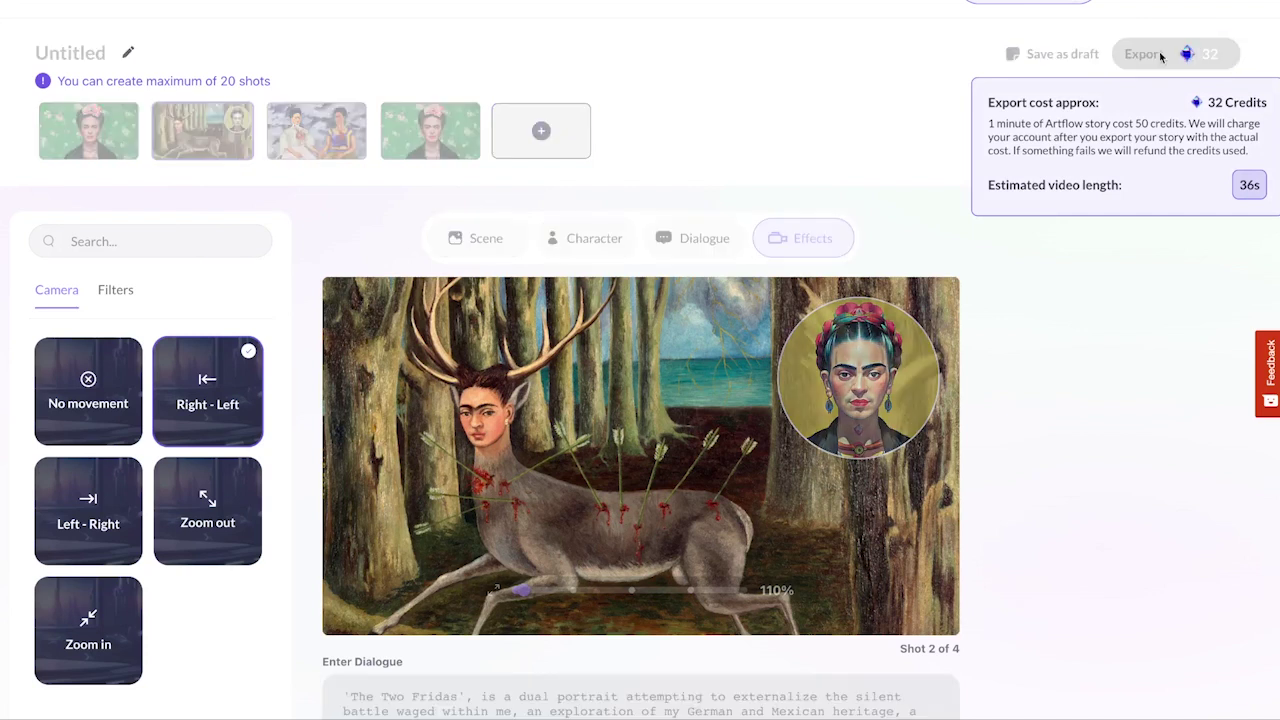
Step: Export the story as the 0:38 video 'An Introduction to Frida Kahlo'
{"action": "left_click", "coordinate": [1160, 56]}
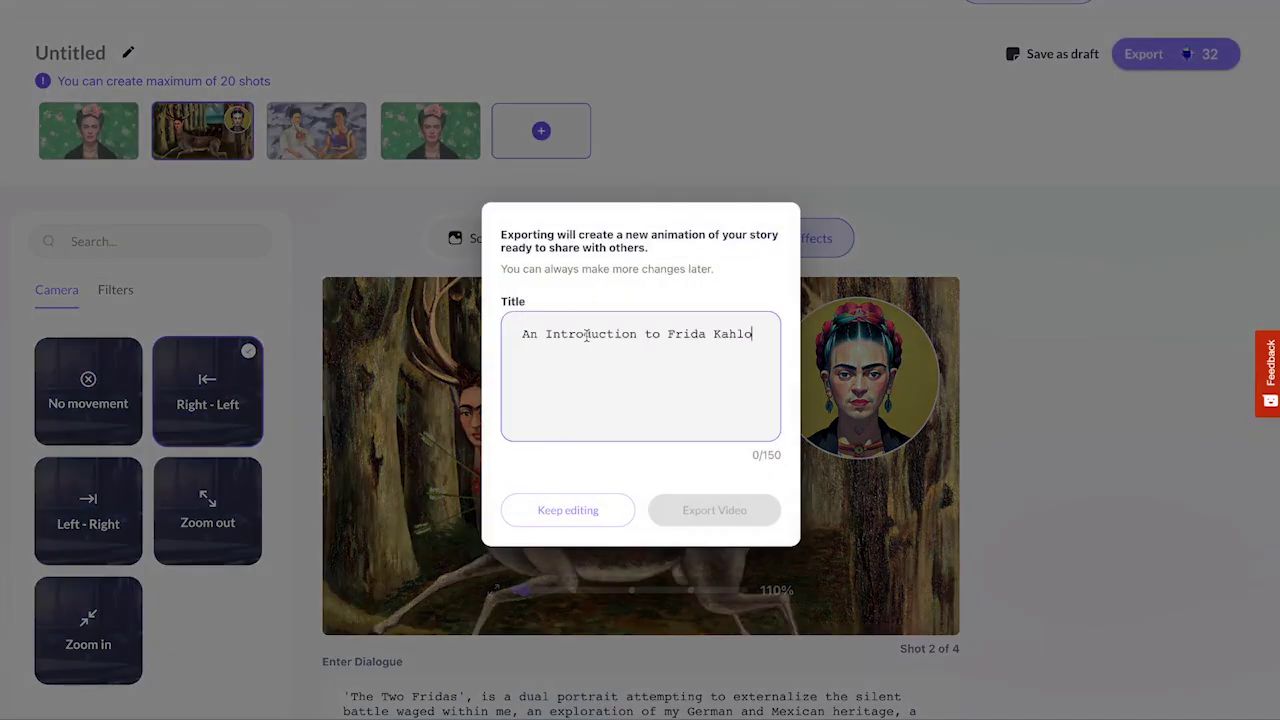
{"action": "left_click", "coordinate": [709, 509]}
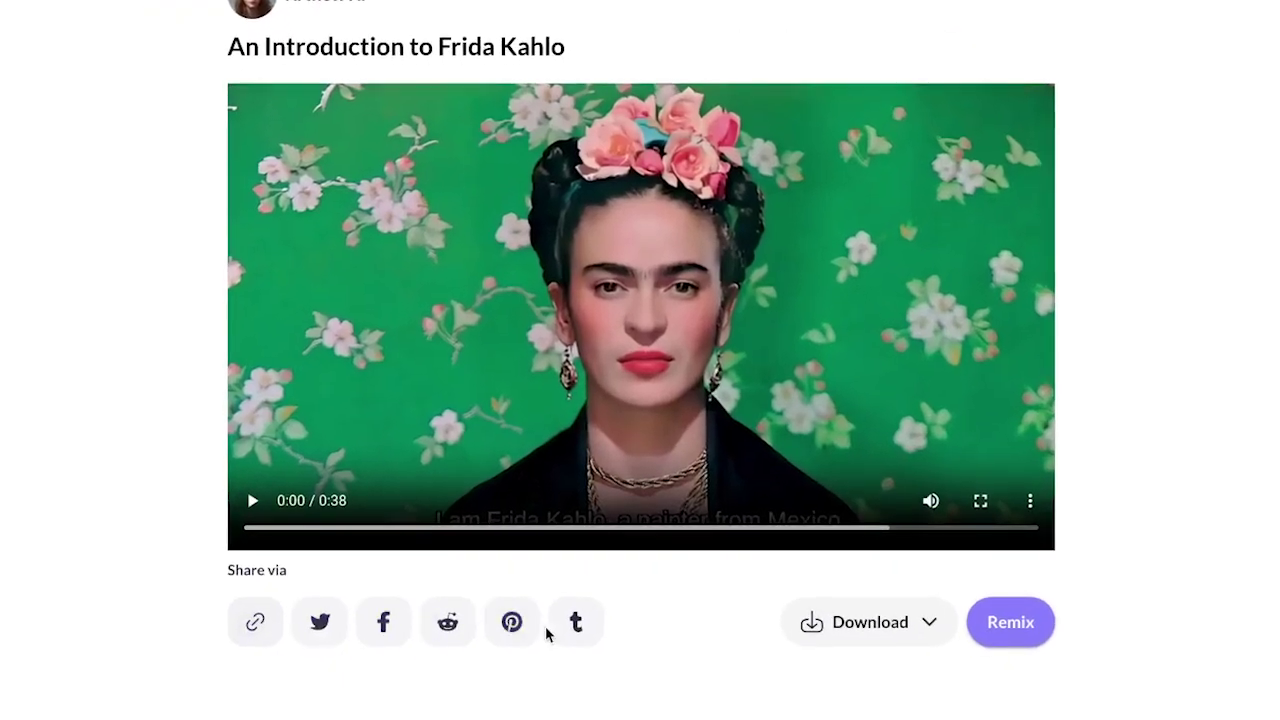